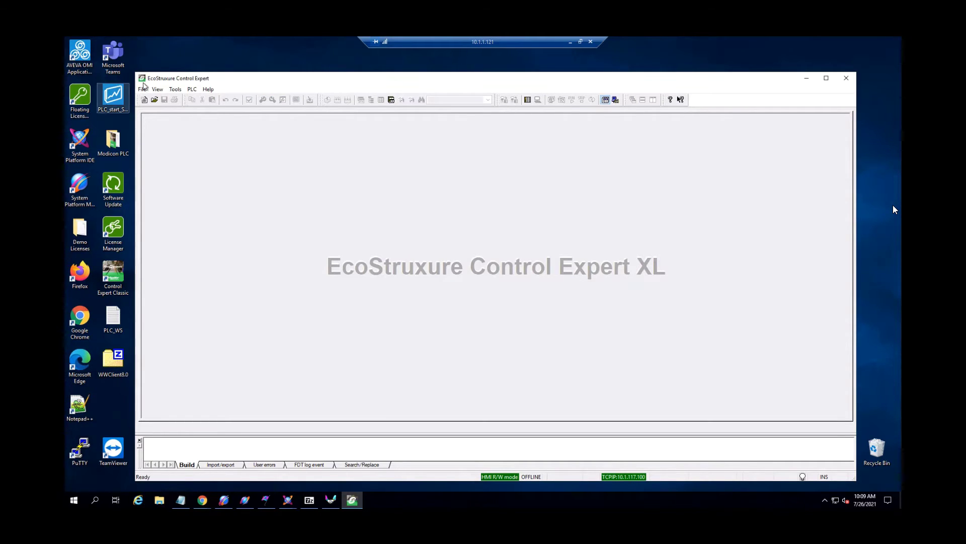
Open the workshop project from Desktop > Modicon PLC and display its Demo section
left_click(143, 90)
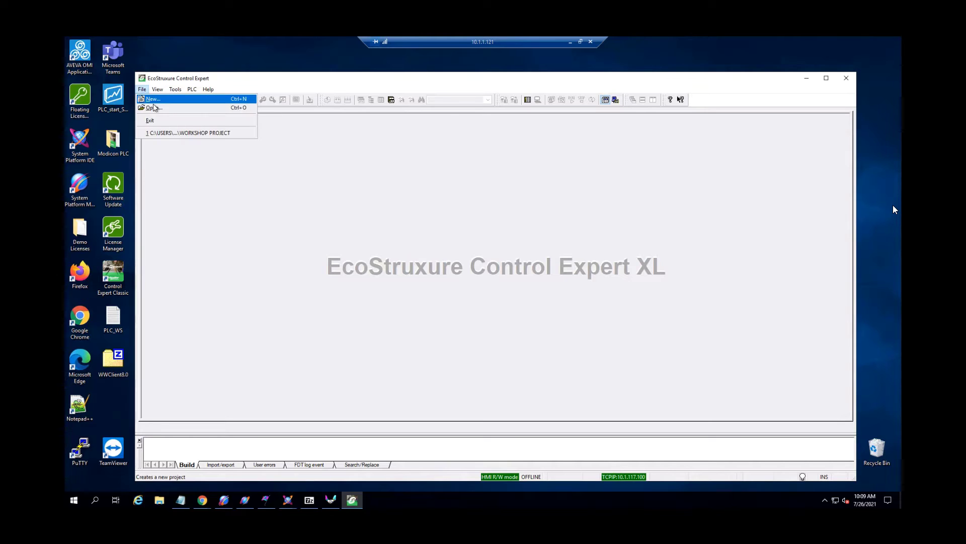
left_click(153, 108)
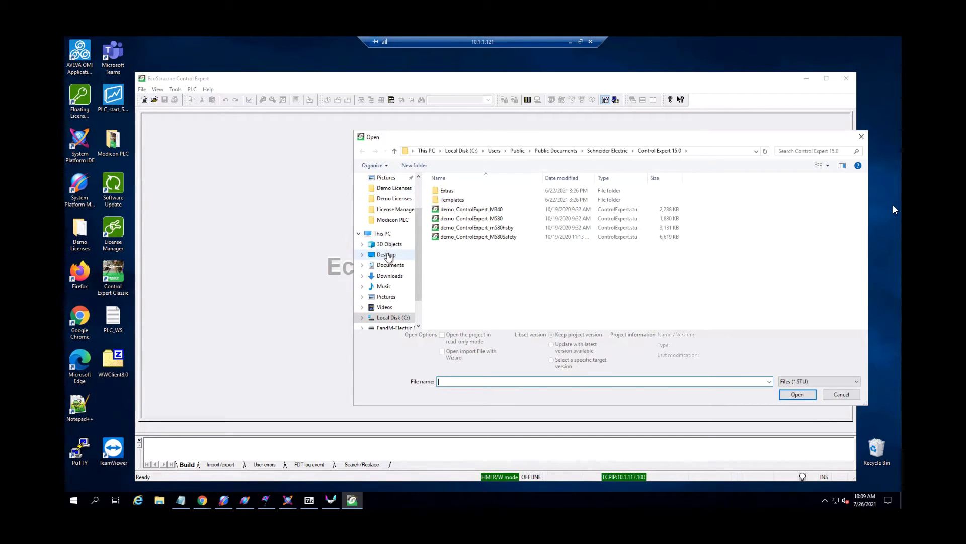
left_click(387, 254)
double_click(464, 200)
left_click(459, 301)
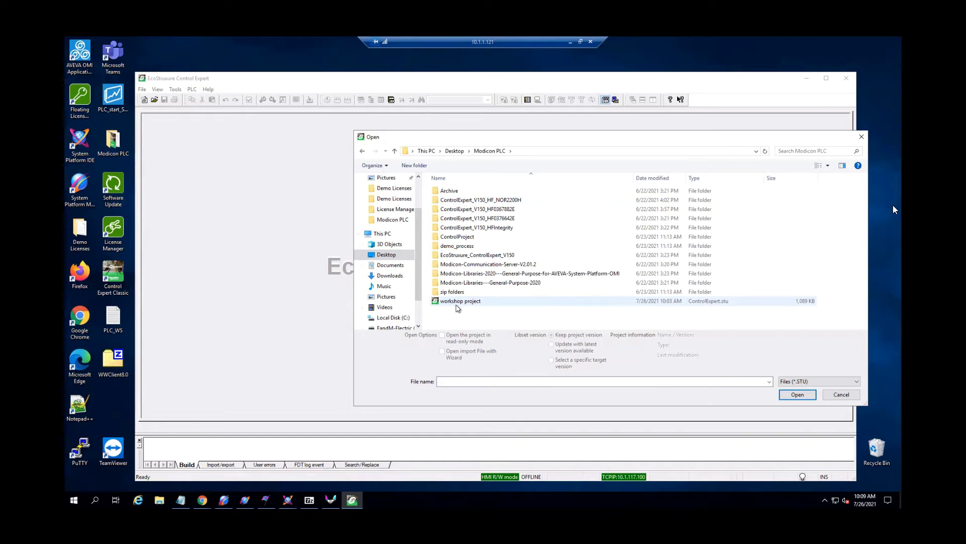
left_click(789, 421)
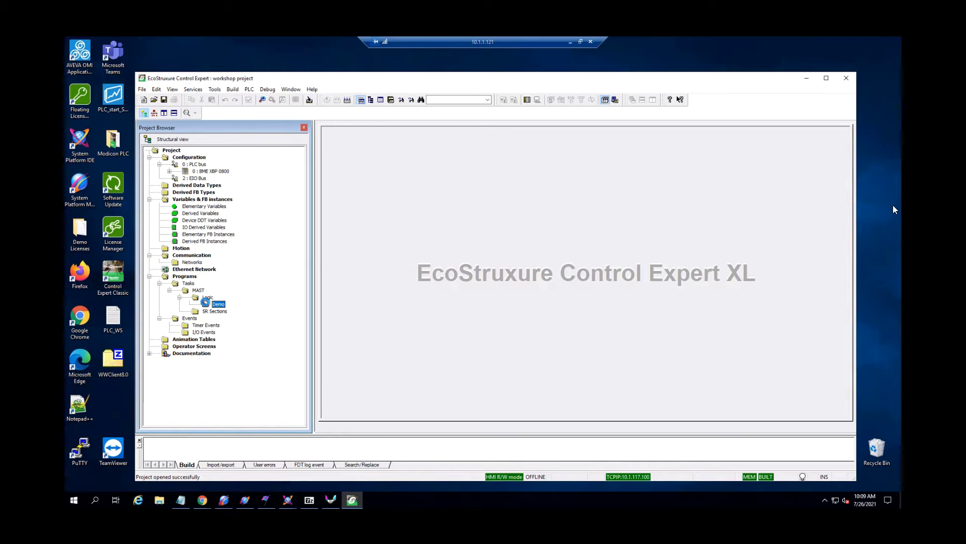
double_click(205, 304)
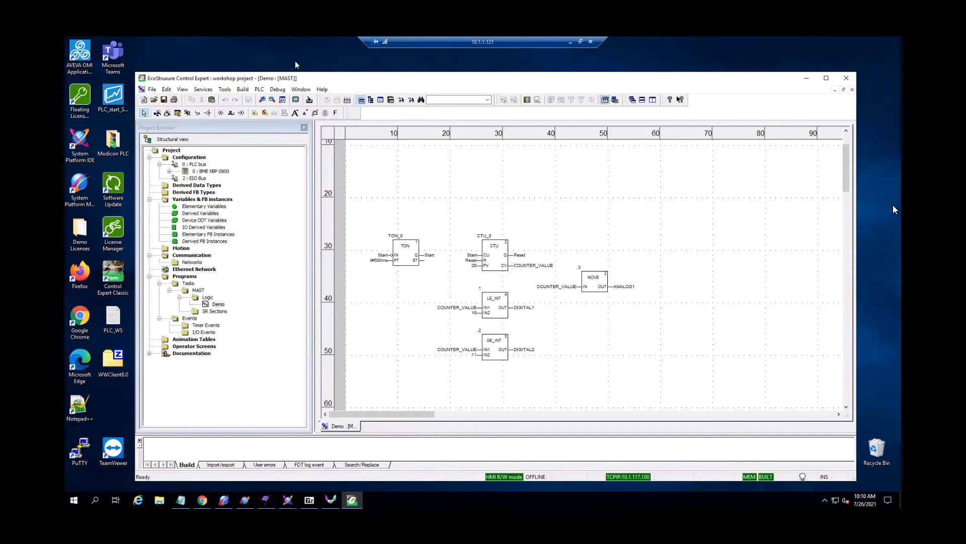
Rebuild the entire workshop project, ending with 0 errors and 2 warnings
left_click(243, 90)
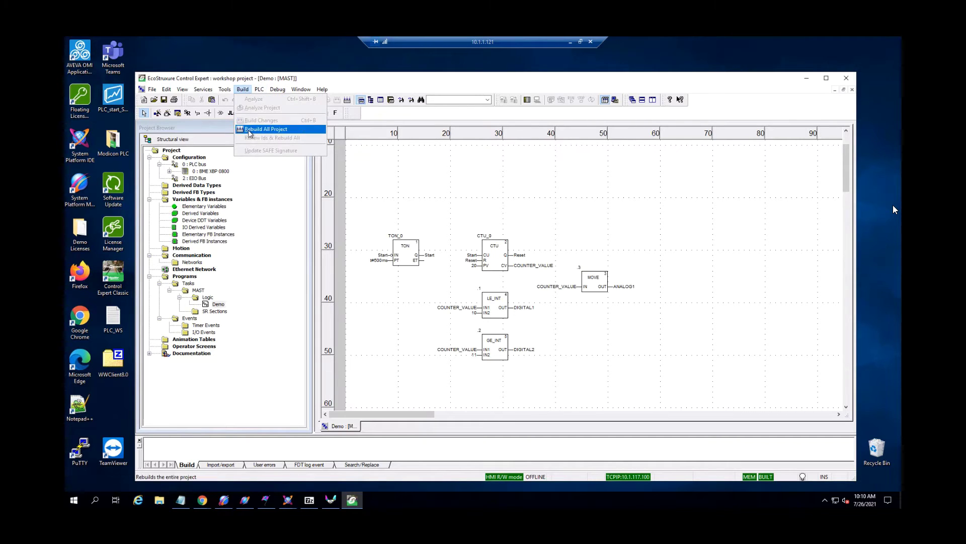
left_click(266, 129)
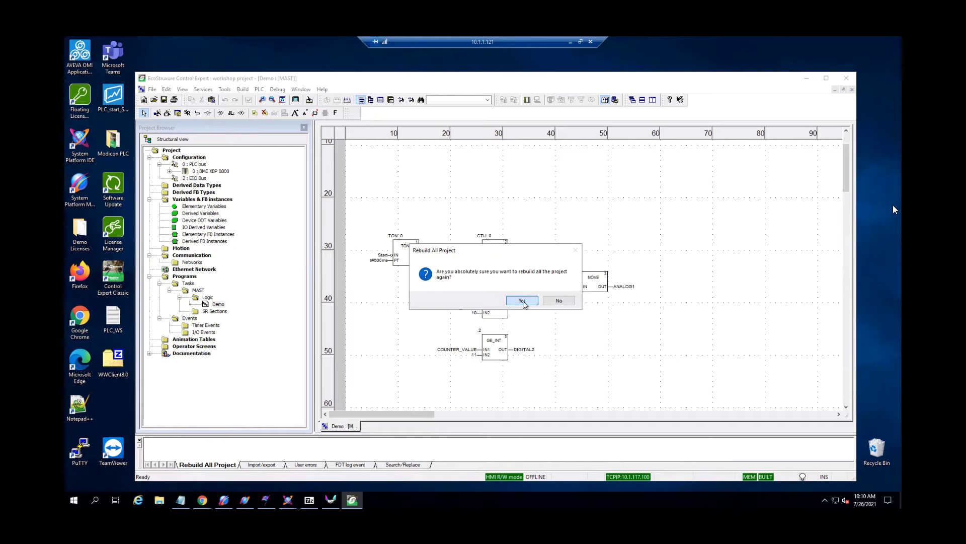
left_click(523, 301)
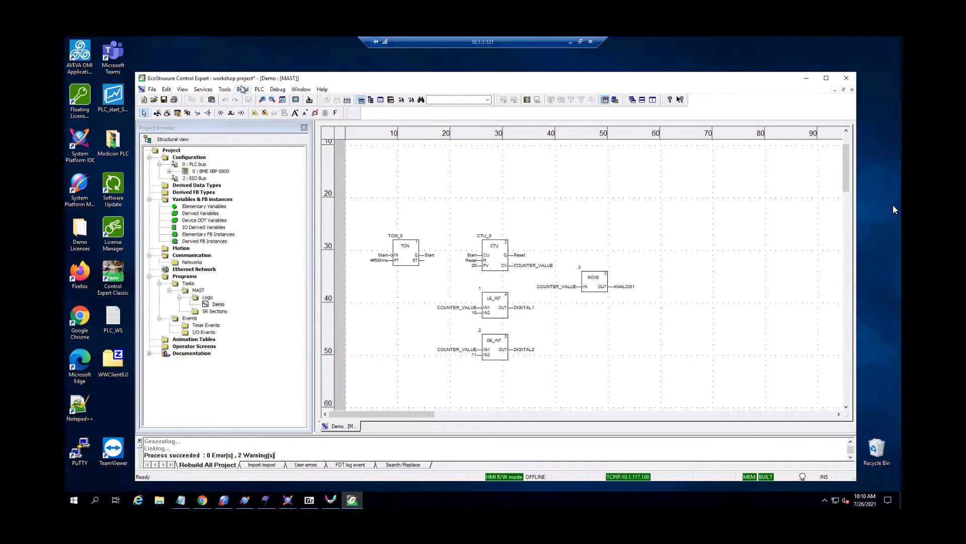
left_click(242, 89)
mouse_move(259, 91)
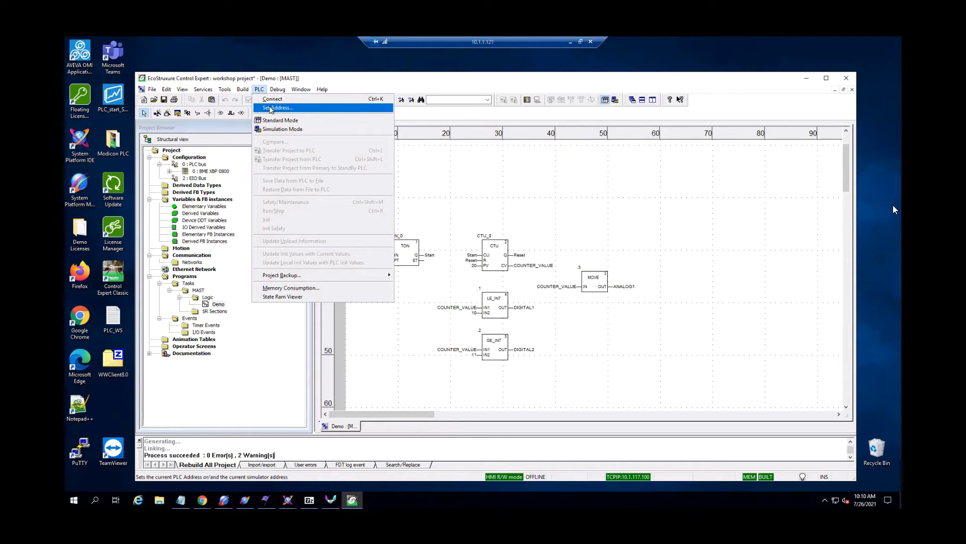
Test the connection to the PLC at 10.1.117.100, then go online with it
left_click(271, 109)
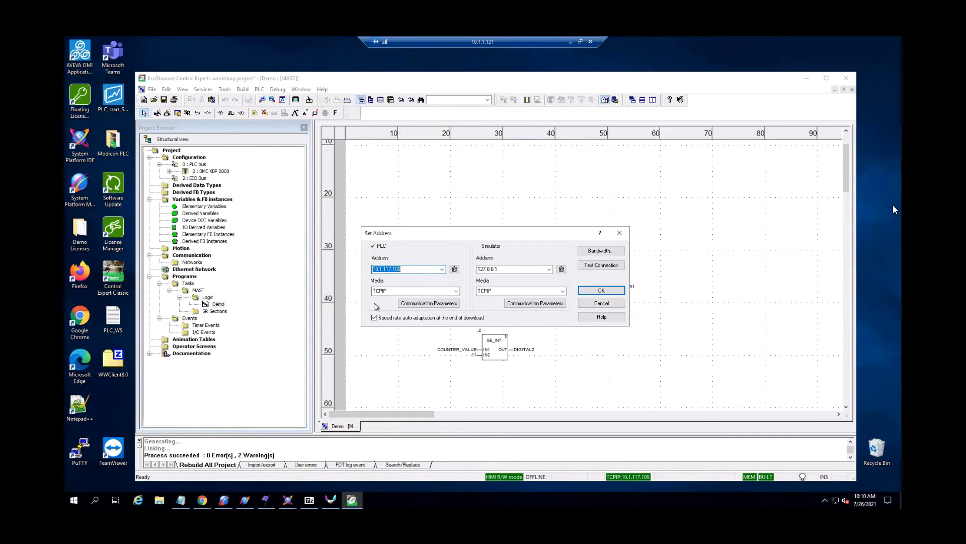
left_click(613, 269)
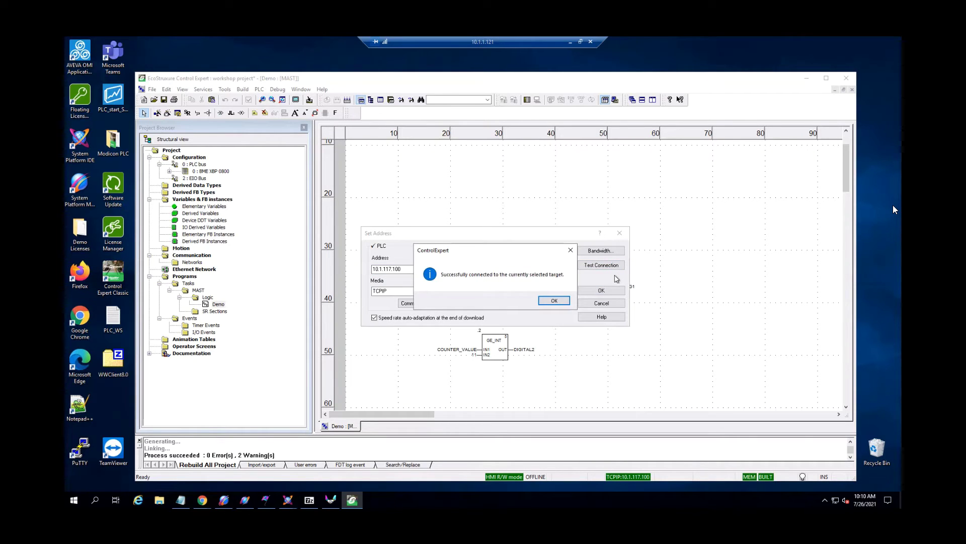
left_click(554, 301)
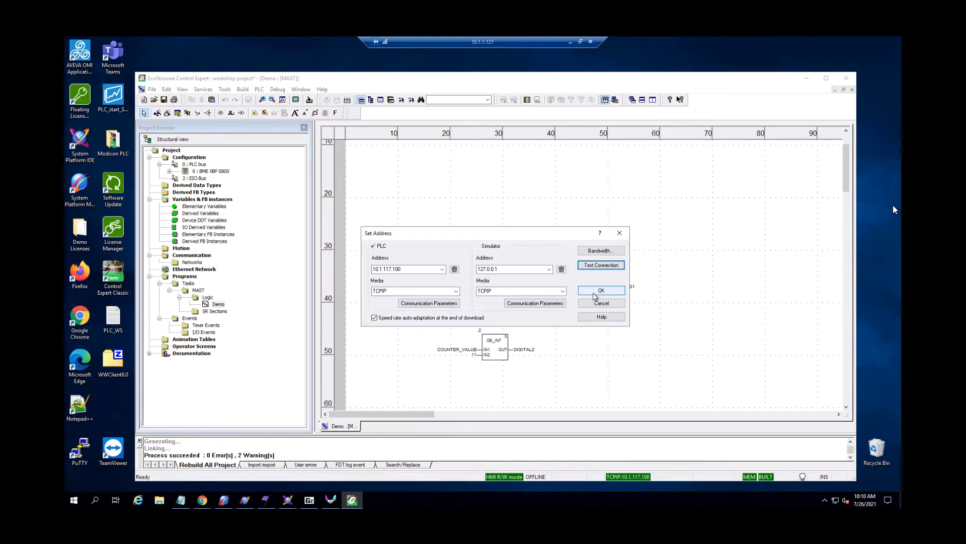
left_click(598, 291)
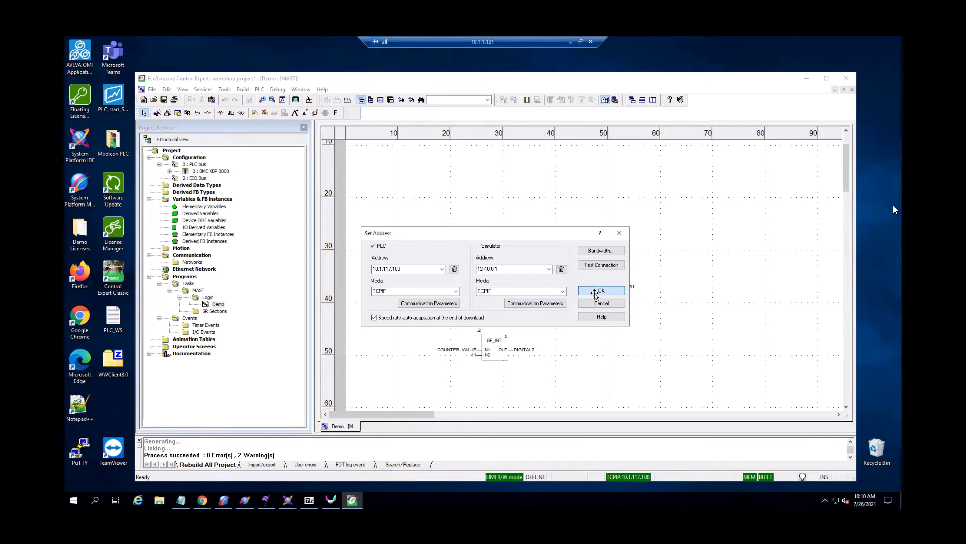
left_click(260, 90)
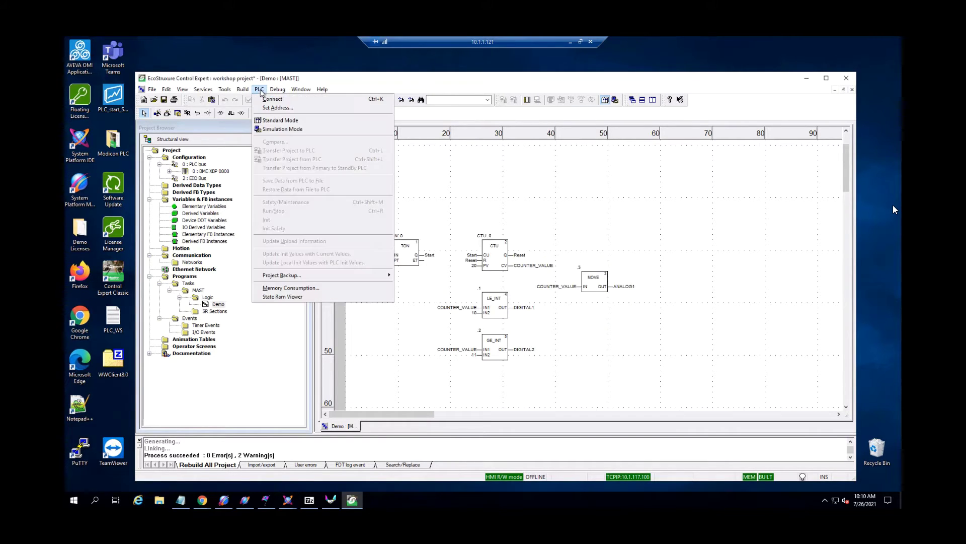
left_click(266, 100)
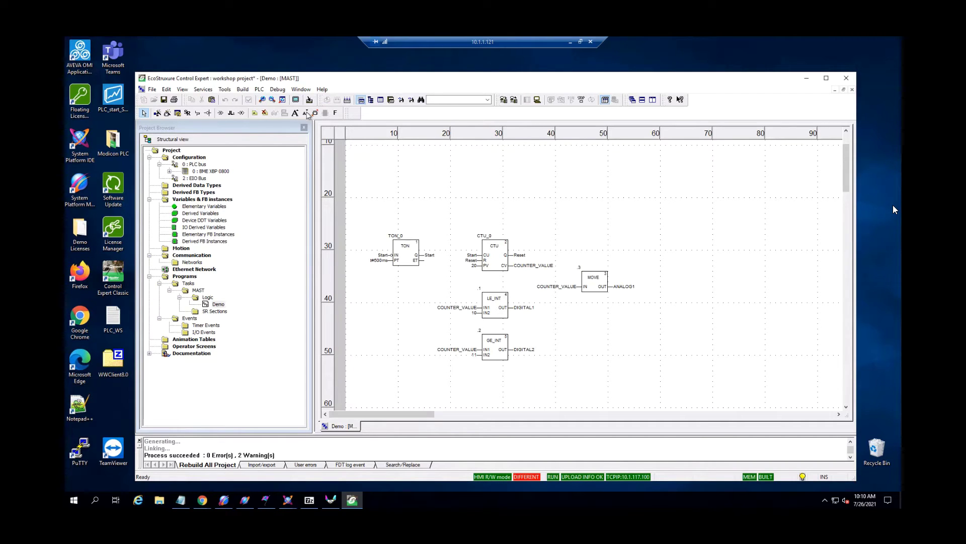
Transfer the project to the PLC with 'PLC Run after Transfer' enabled, confirming the stop and run prompts
left_click(259, 90)
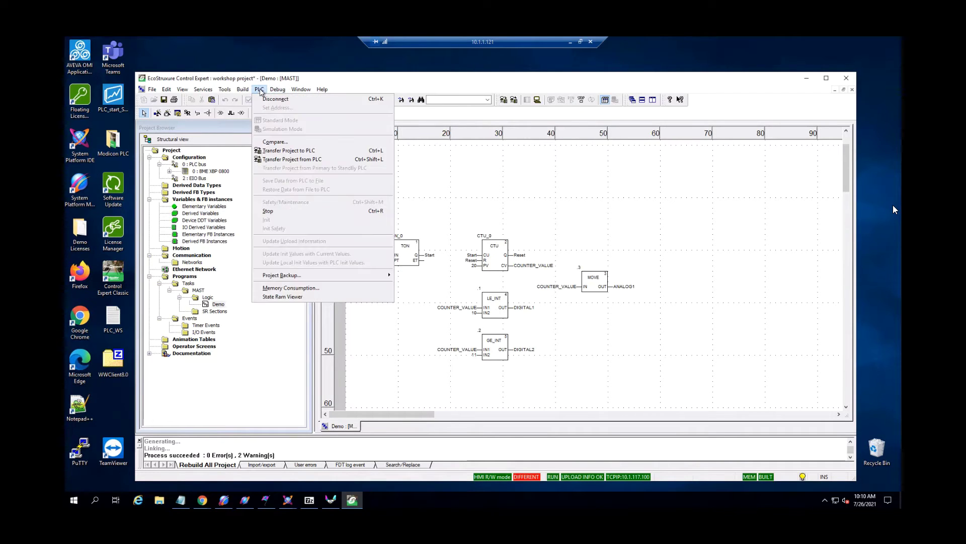
left_click(244, 90)
left_click(248, 92)
left_click(452, 189)
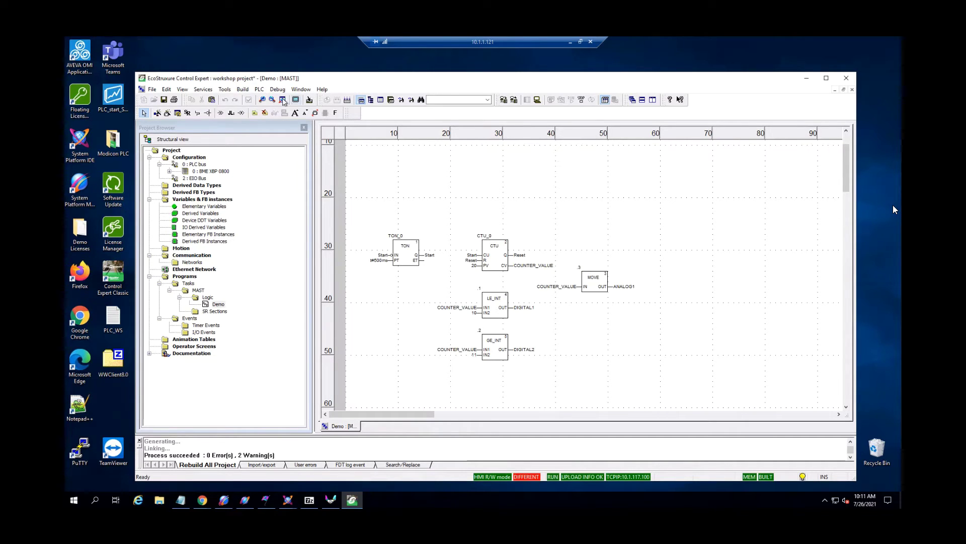
left_click(260, 90)
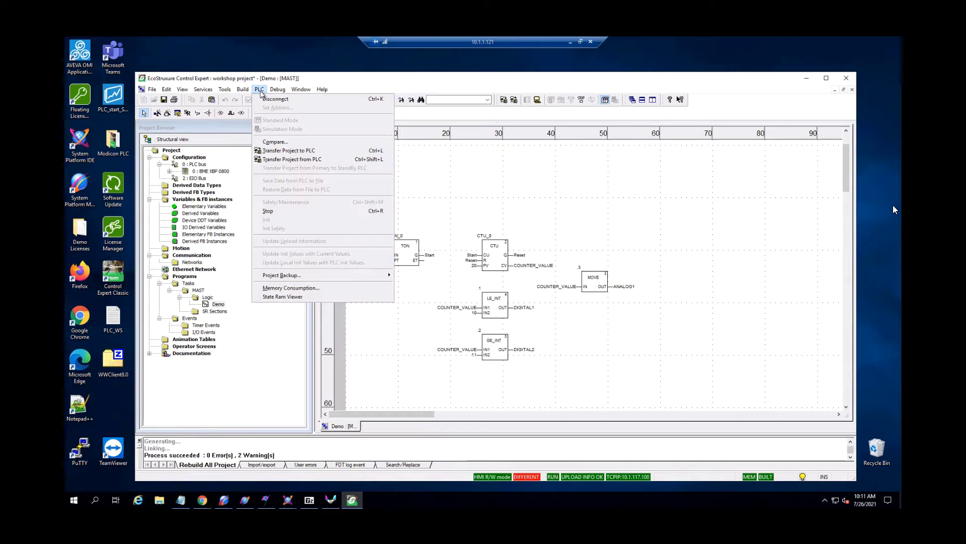
left_click(276, 151)
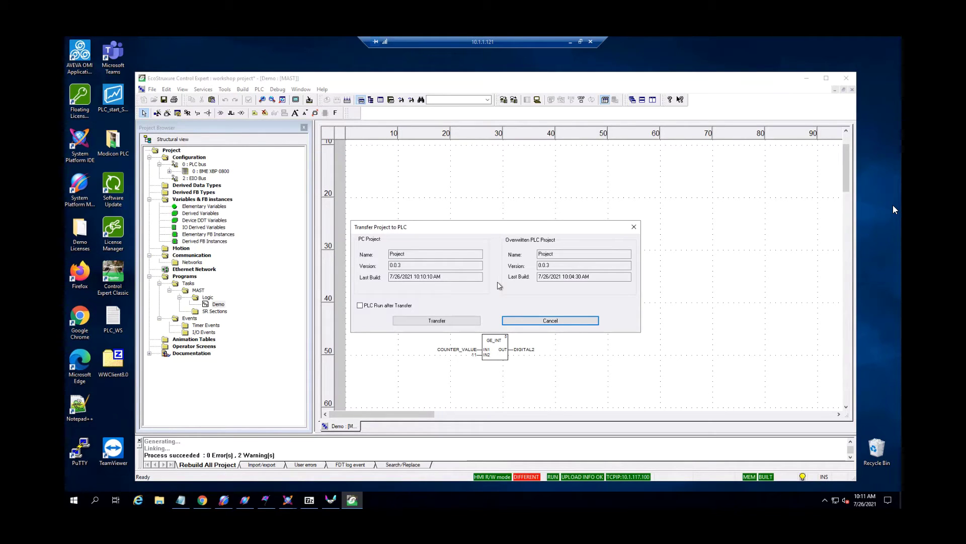
left_click(360, 305)
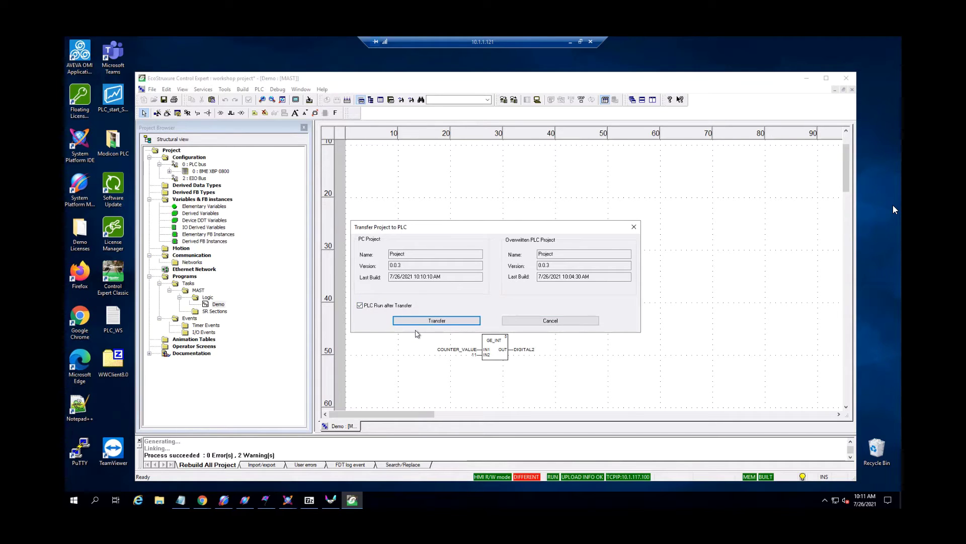
left_click(421, 322)
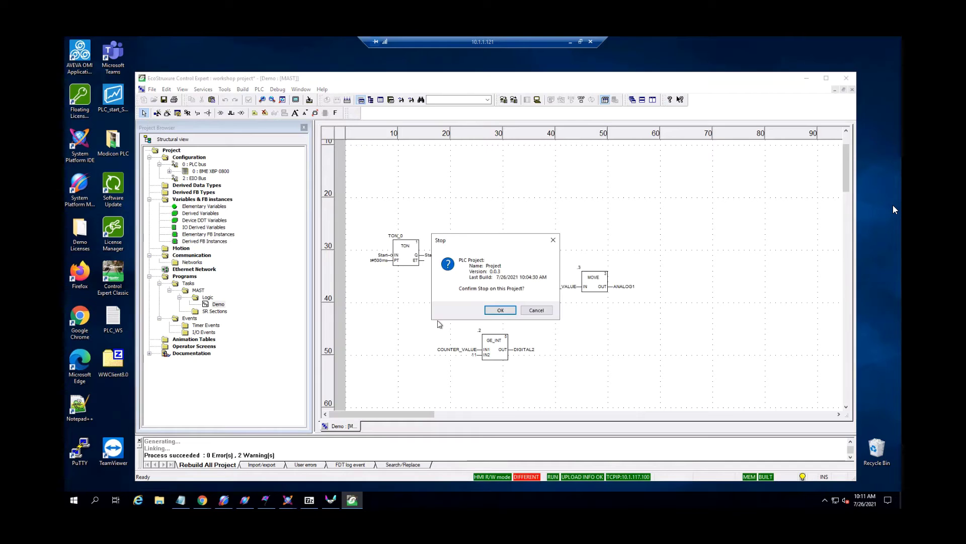
left_click(501, 311)
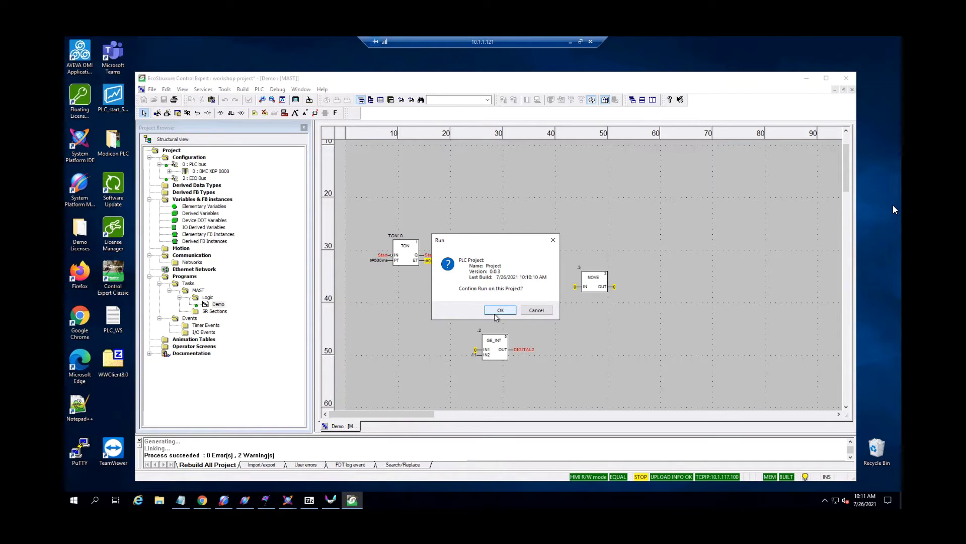
left_click(499, 310)
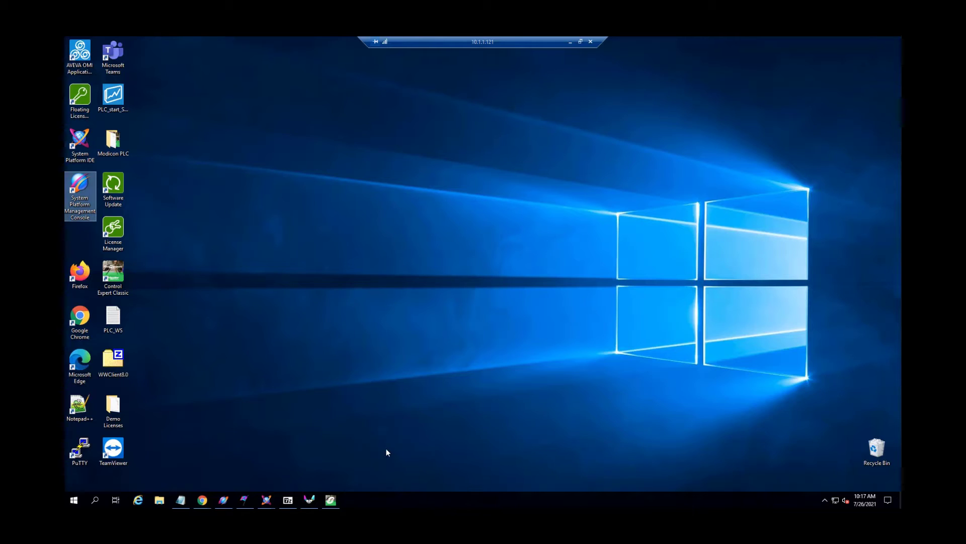
Launch System Platform Management Console from the desktop shortcut
double_click(91, 219)
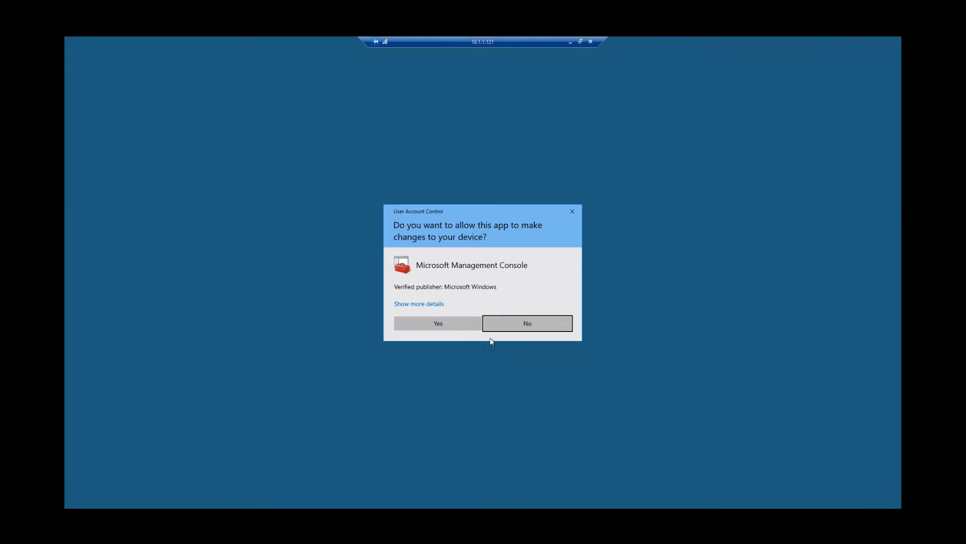
Allow the console to run and show DevExample_1 under Modicon Communication Server > Controllers
left_click(472, 327)
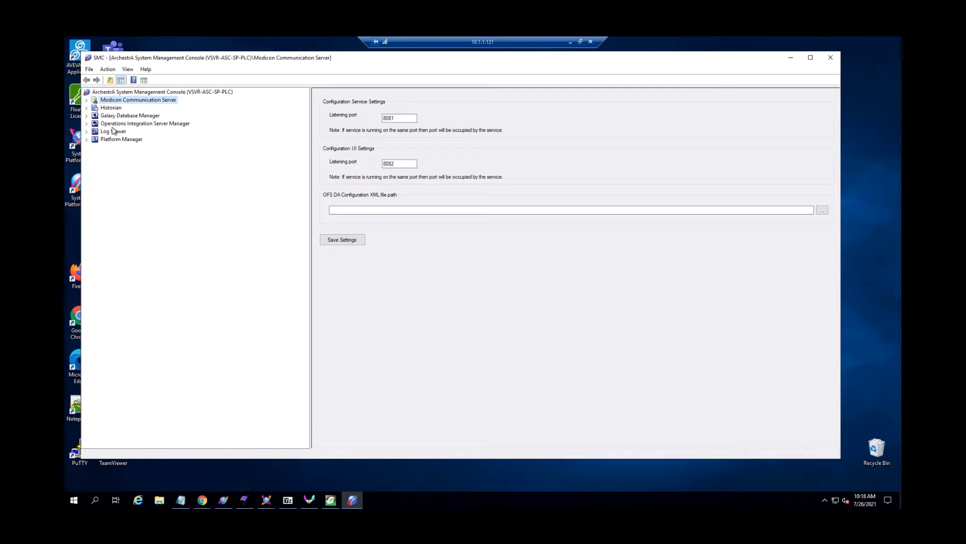
left_click(87, 100)
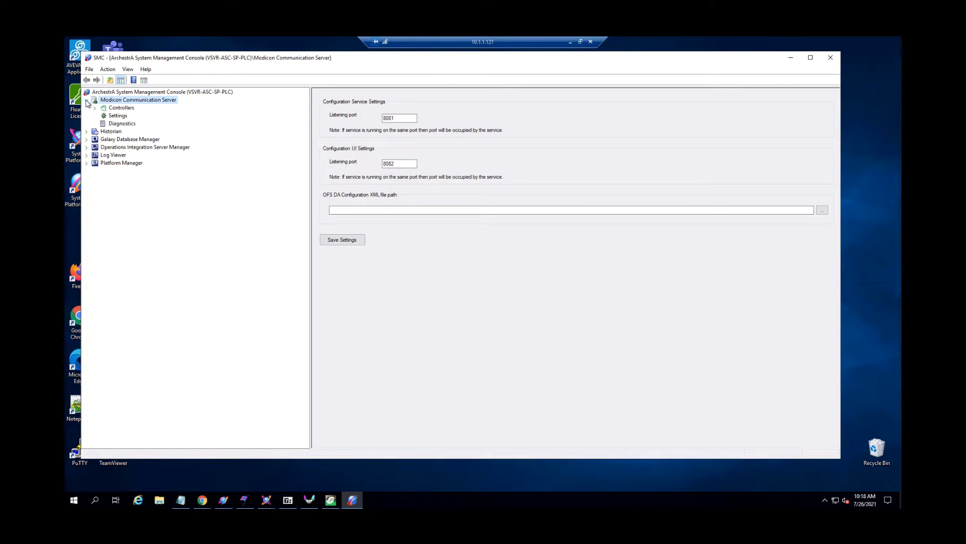
left_click(121, 108)
left_click(95, 108)
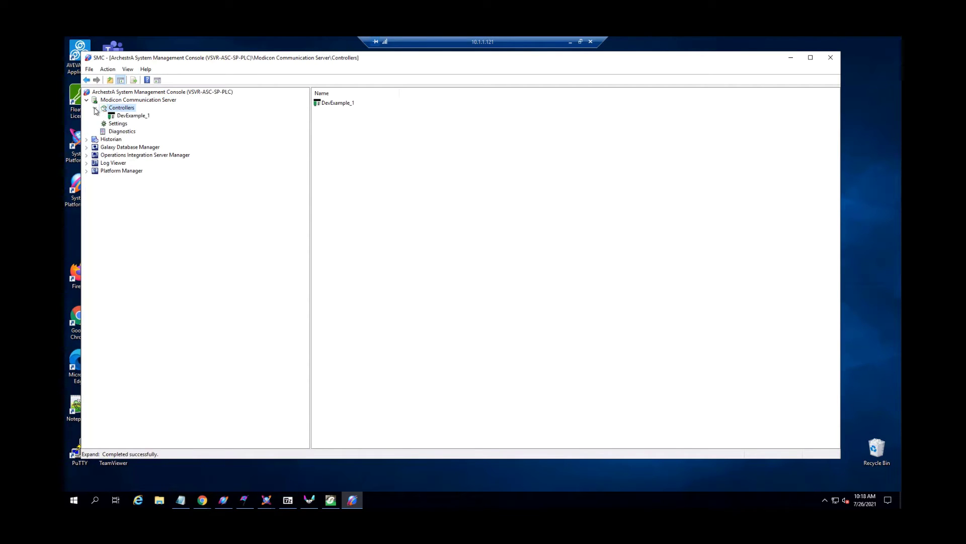
left_click(147, 119)
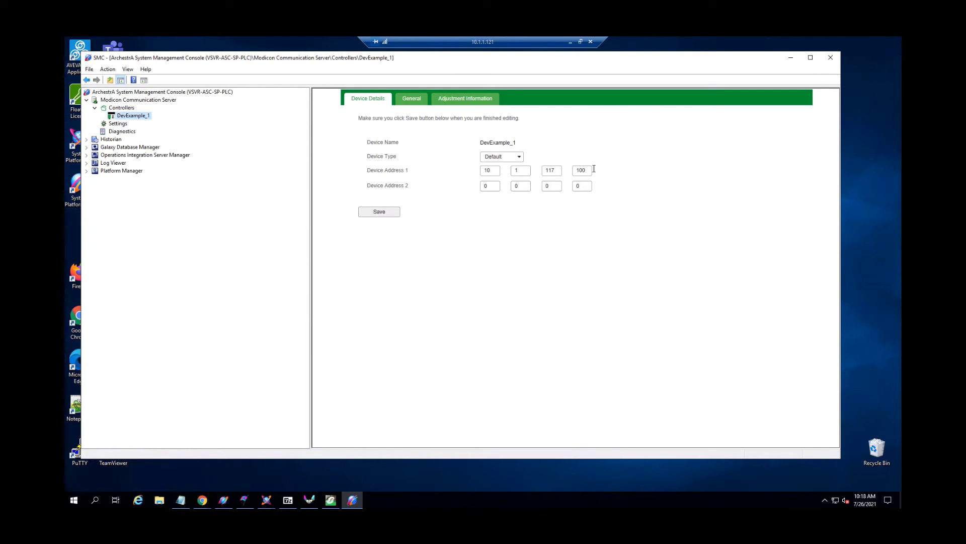
Review DevExample_1's General and Adjustment Information tabs, save it, and display the server Settings
left_click(420, 102)
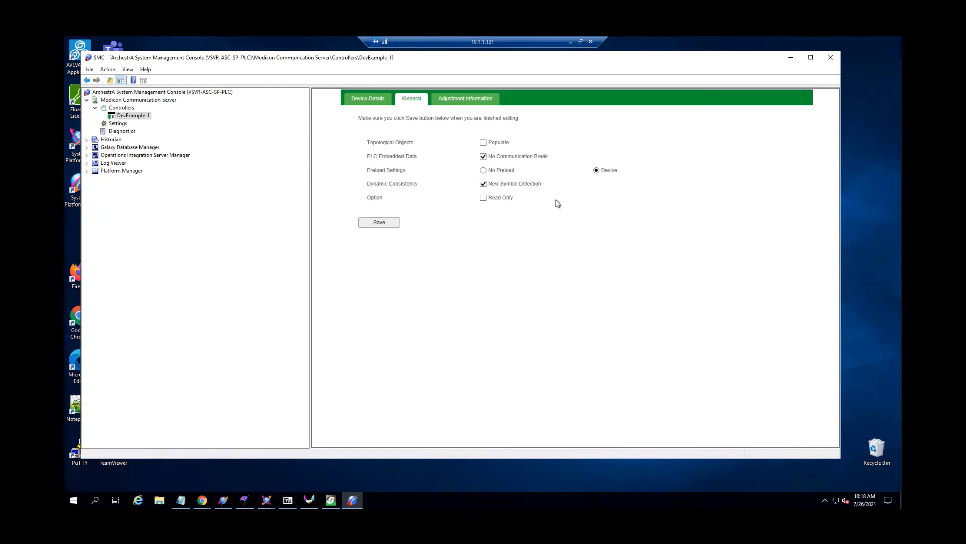
left_click(492, 106)
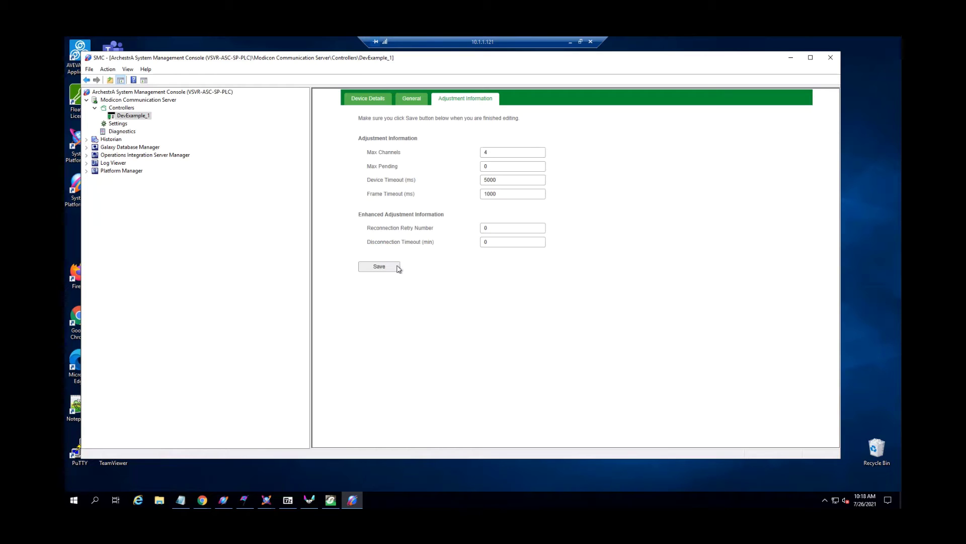
left_click(369, 271)
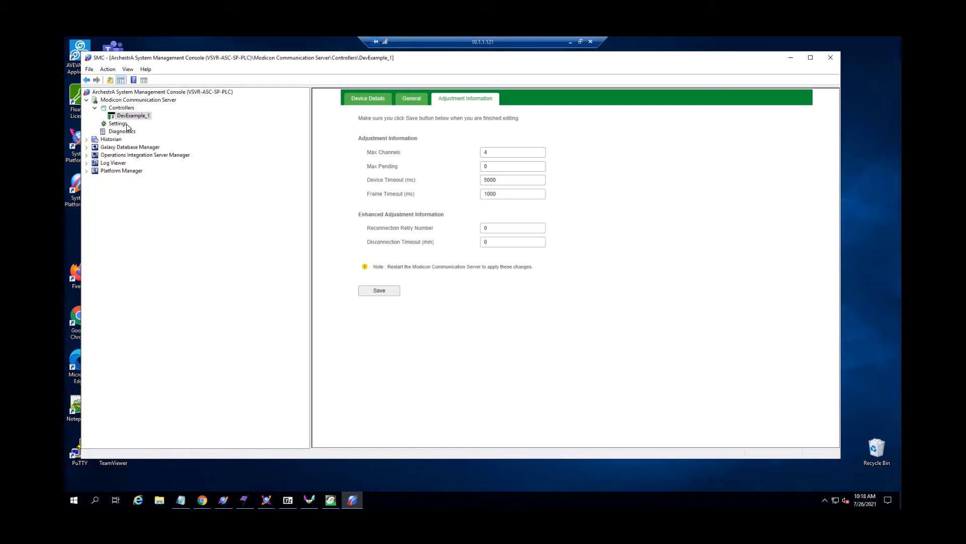
left_click(126, 126)
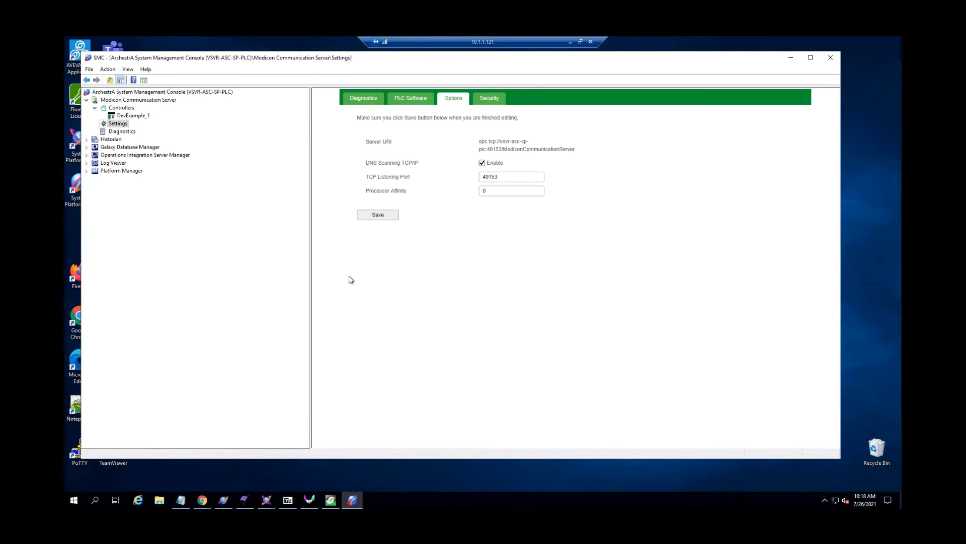
Review the Diagnostics, PLC Software, Options (port 49153) and Security tabs, then save the server settings
left_click(351, 100)
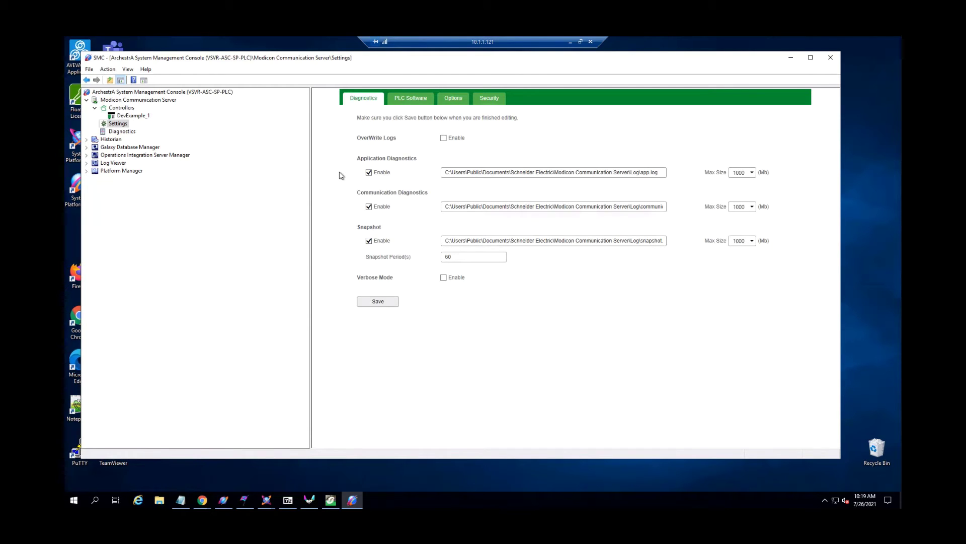
left_click(409, 100)
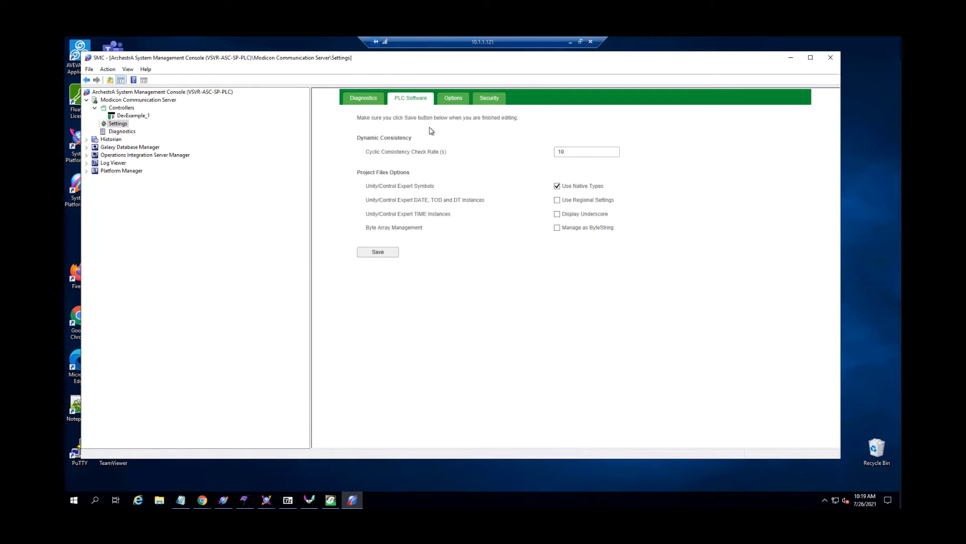
left_click(454, 99)
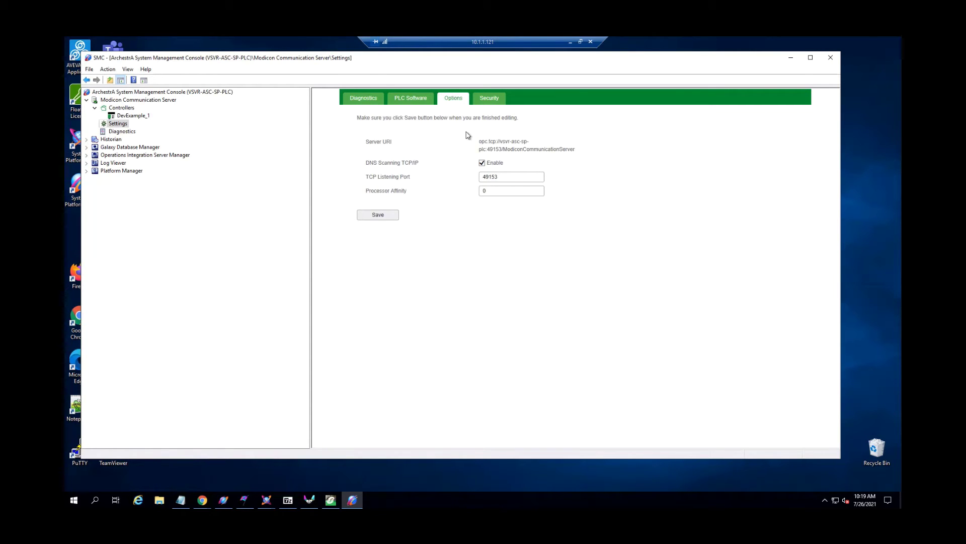
left_click(493, 102)
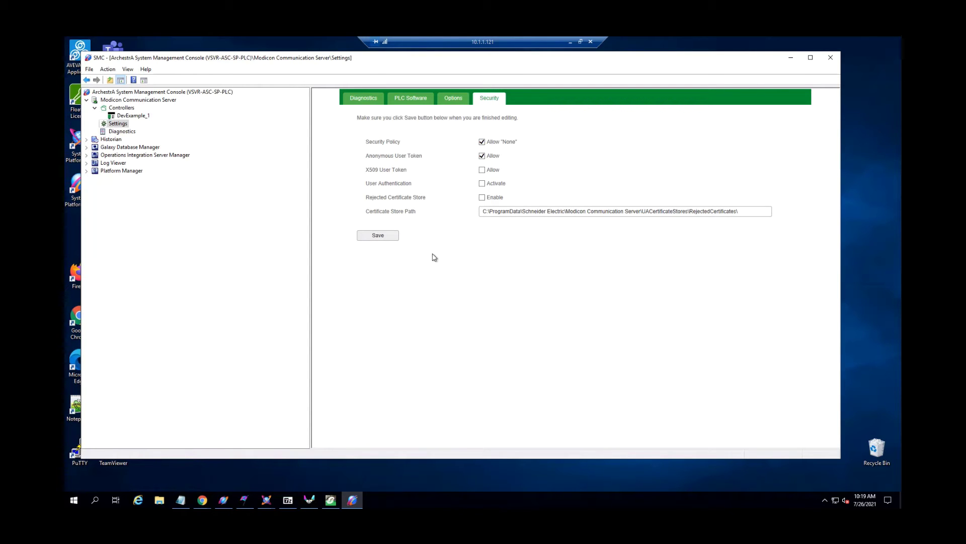
left_click(360, 238)
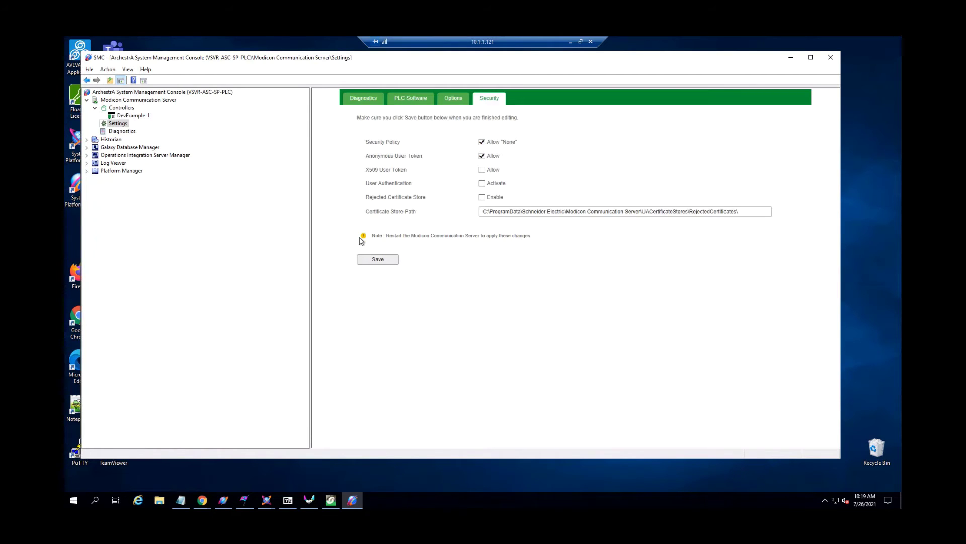
Restart the Modicon Communication Server service from its right-click menu
left_click(114, 100)
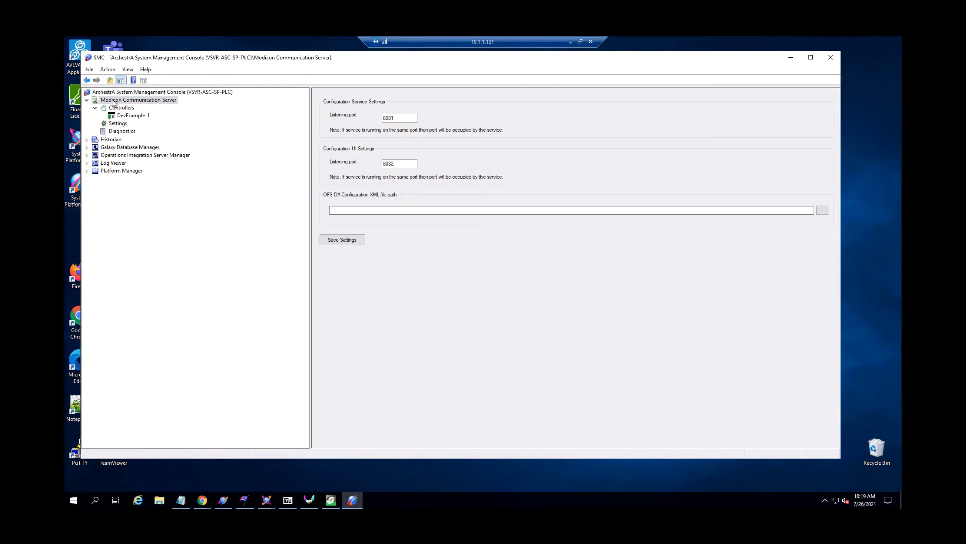
right_click(114, 102)
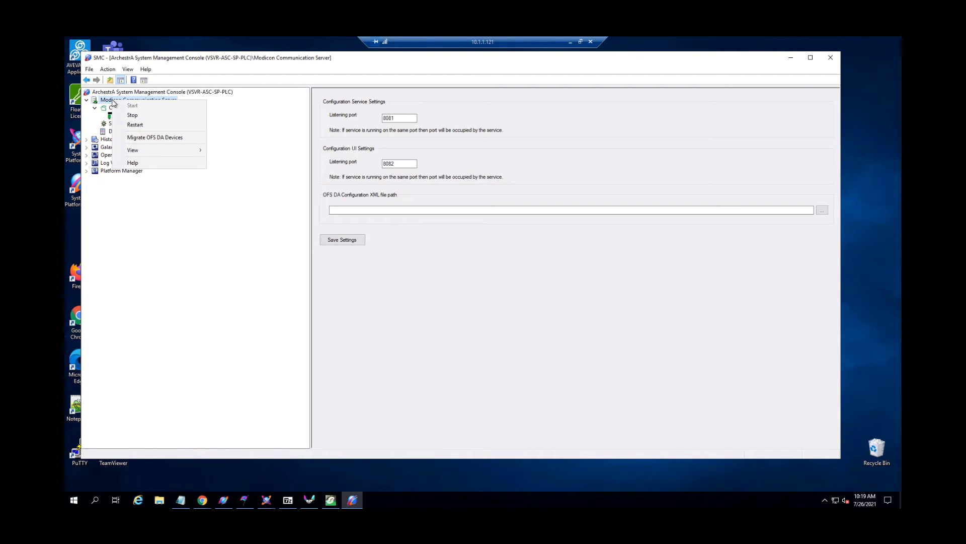
left_click(124, 126)
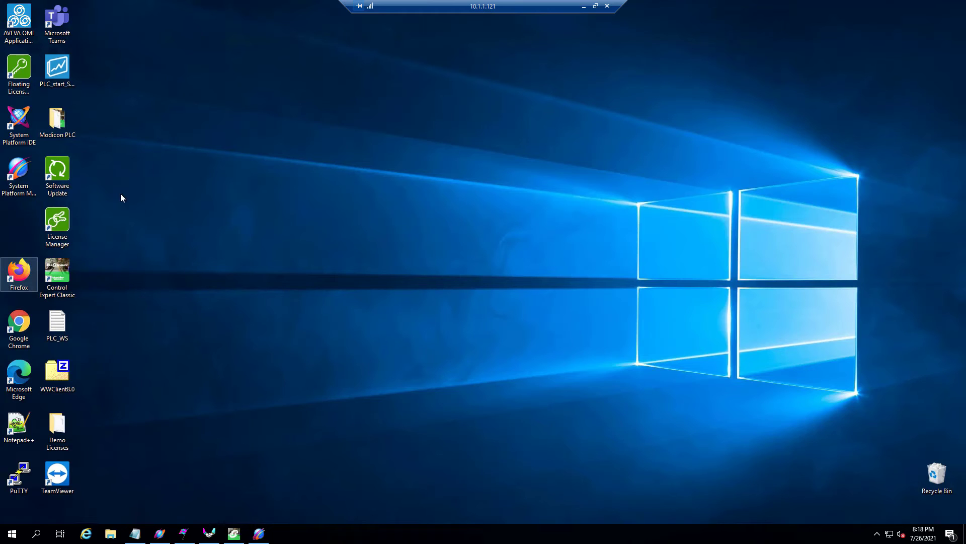
Connect to the Modicon_WS galaxy and inspect the $PLCM580 template's Digital1 and Digital2 attributes
left_click(24, 128)
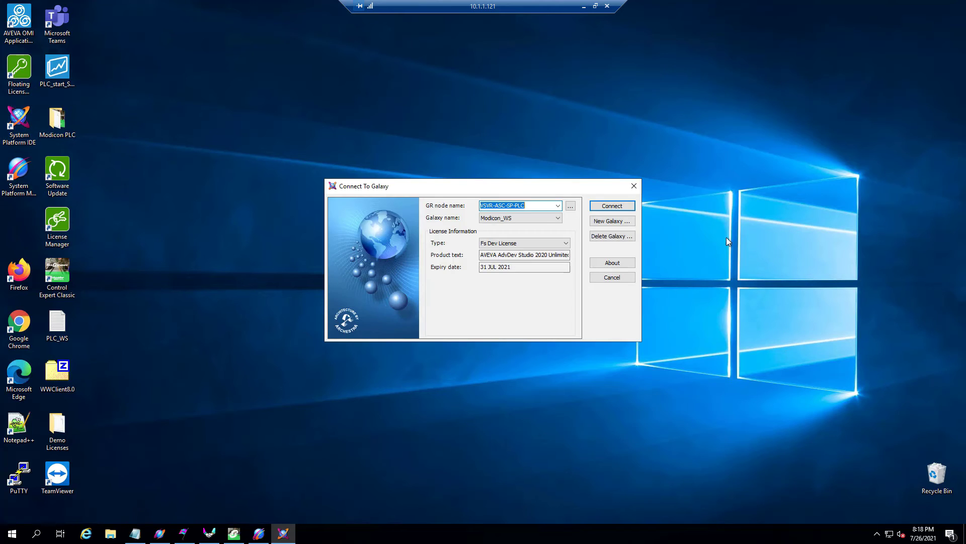
left_click(616, 207)
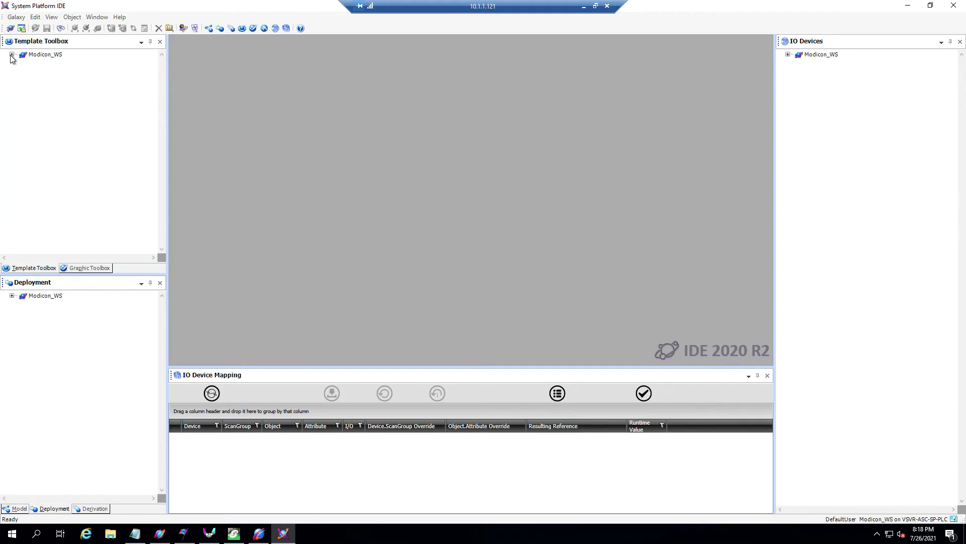
left_click(11, 55)
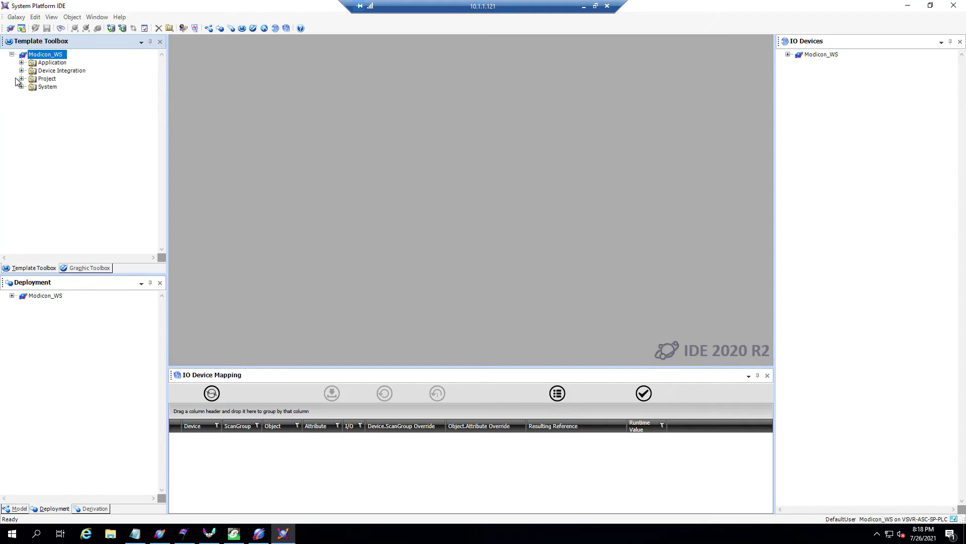
left_click(22, 78)
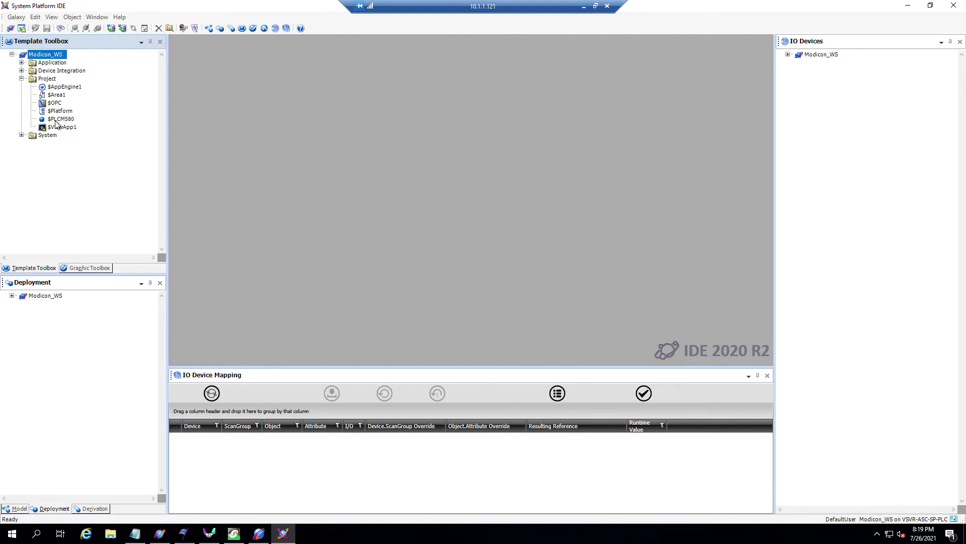
left_click(56, 120)
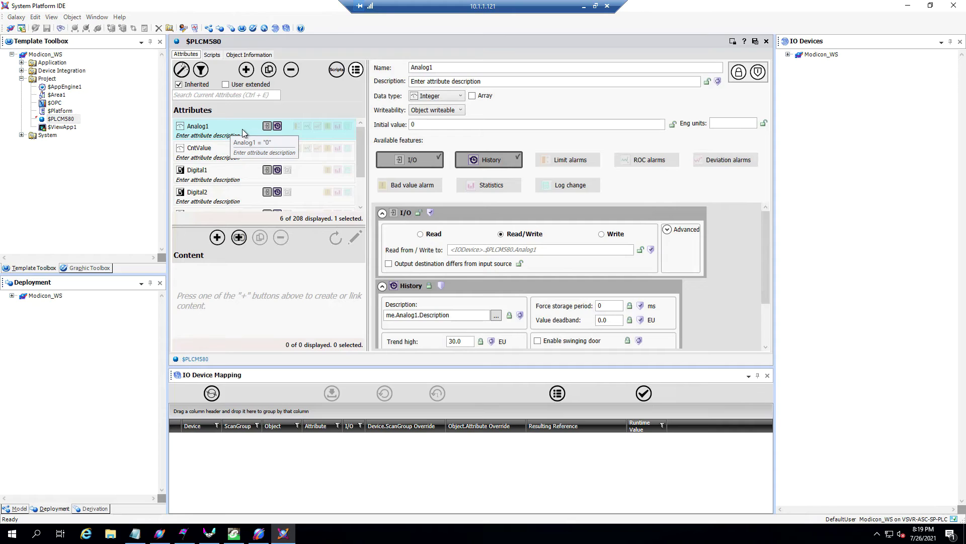
left_click(233, 178)
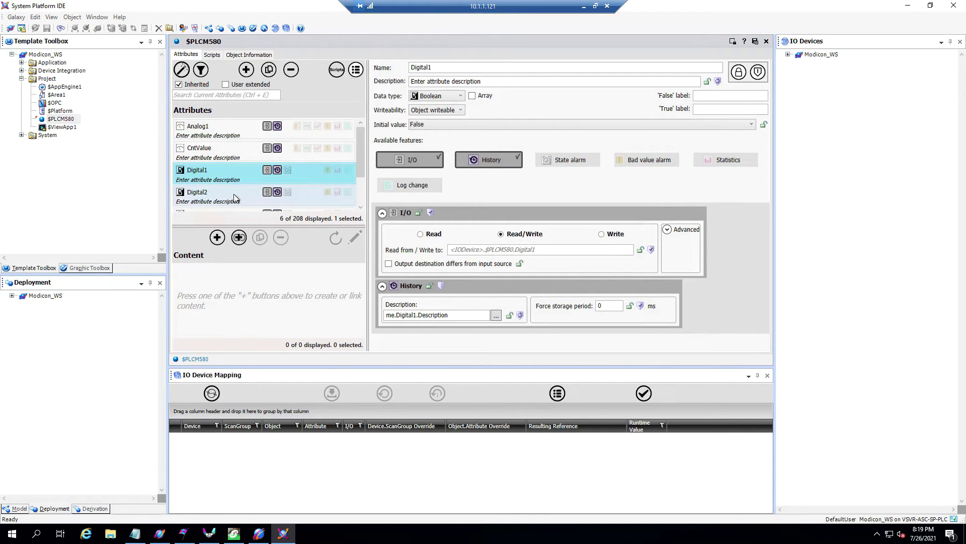
left_click(234, 194)
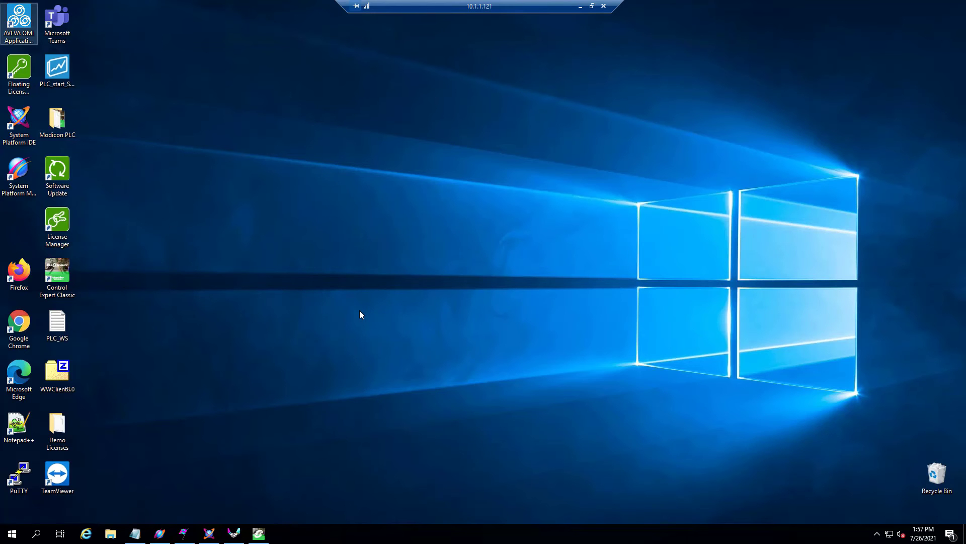
Launch the System Platform Management Console with administrator rights
left_click(22, 168)
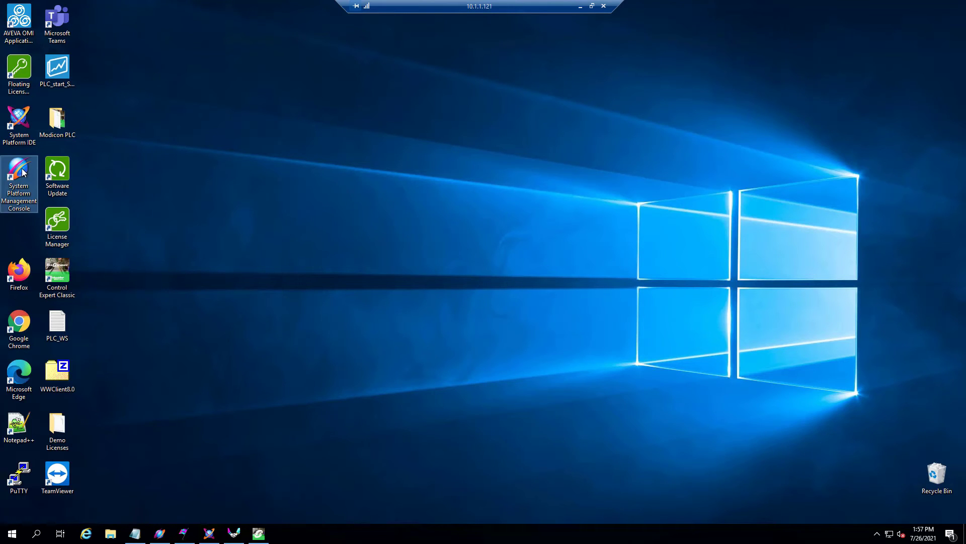
double_click(22, 168)
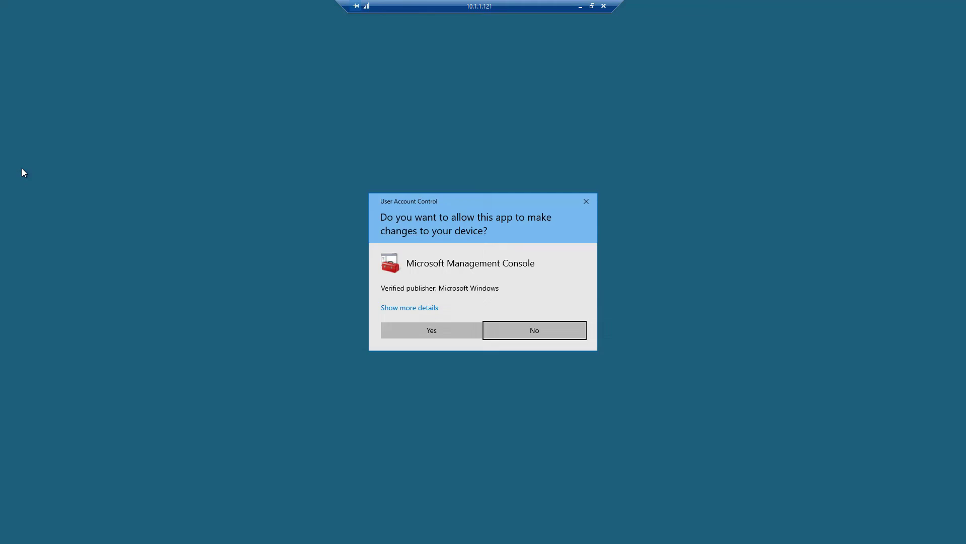
left_click(440, 330)
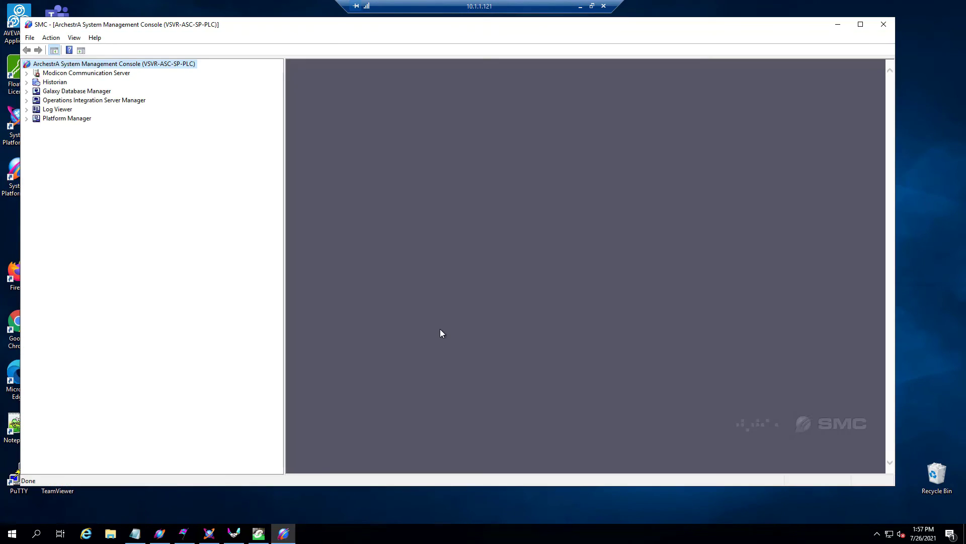
Expand Modicon_WS > Platform_001 > Standards - Gateway > OI.GATEWAY.3 configuration down to MCS_Connection's Devicegroup
left_click(27, 100)
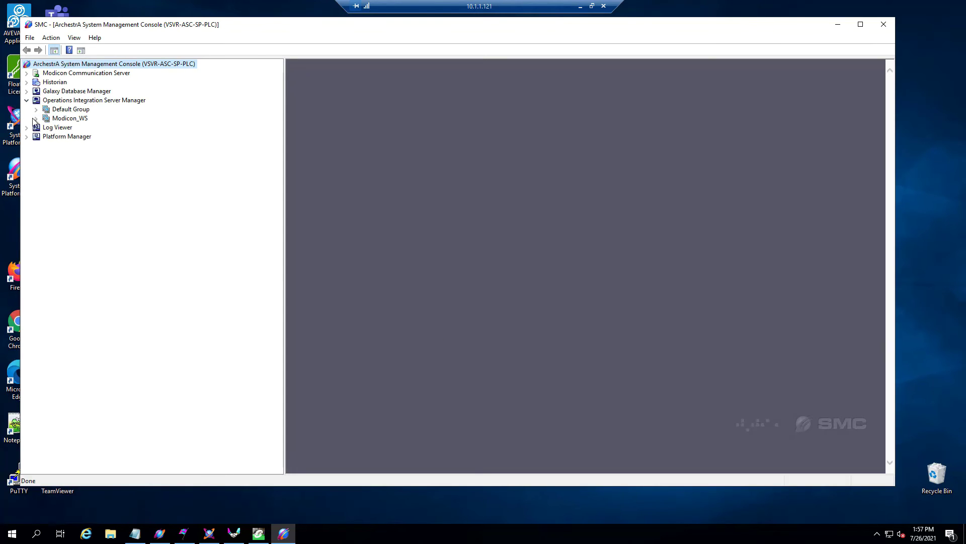
left_click(36, 119)
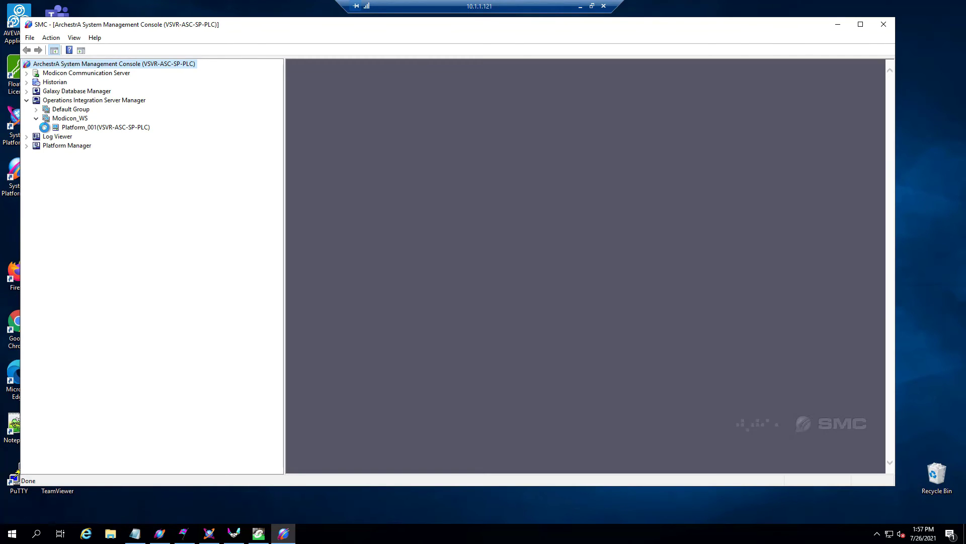
left_click(46, 128)
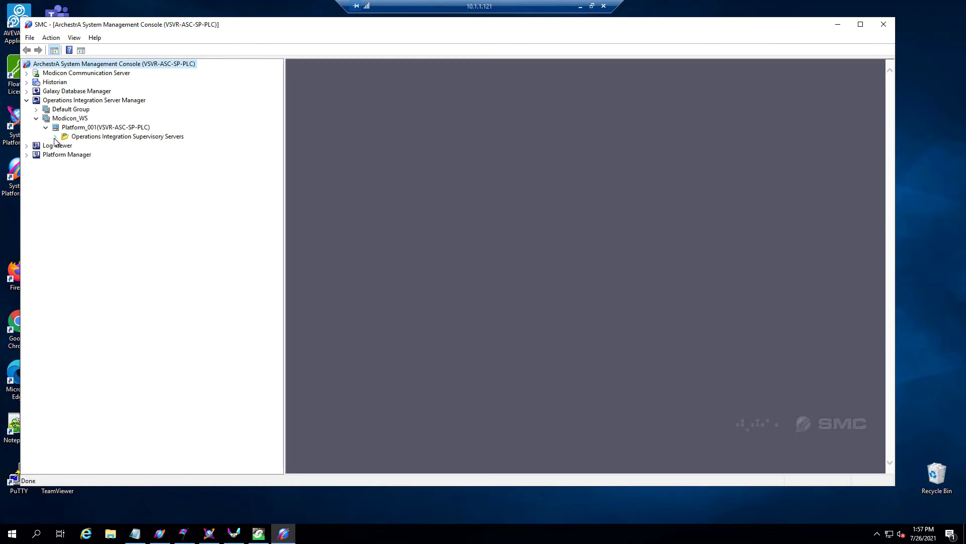
left_click(54, 138)
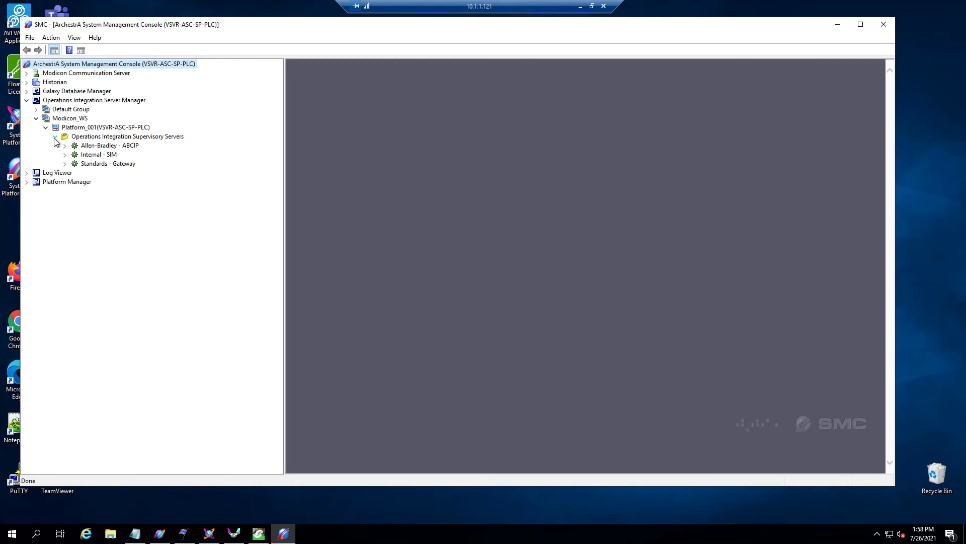
left_click(64, 163)
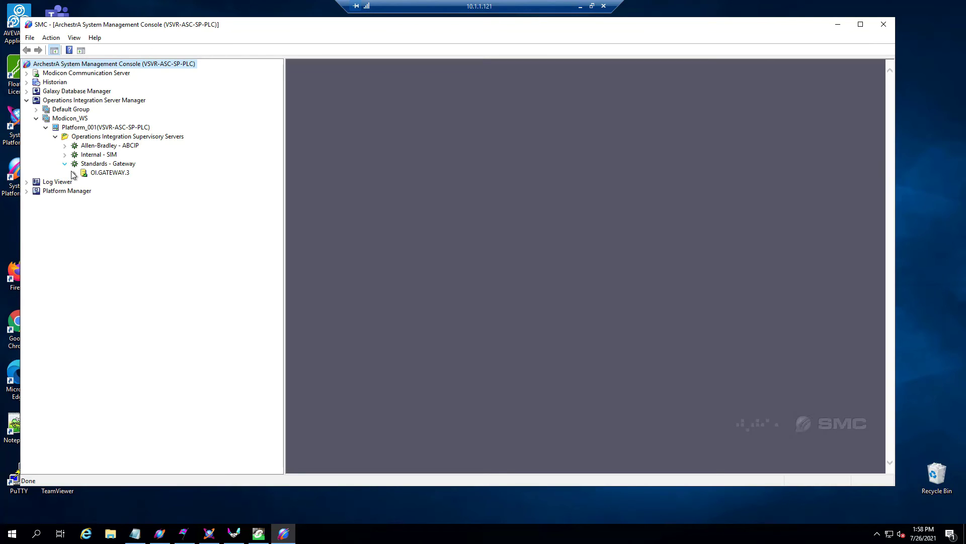
left_click(74, 172)
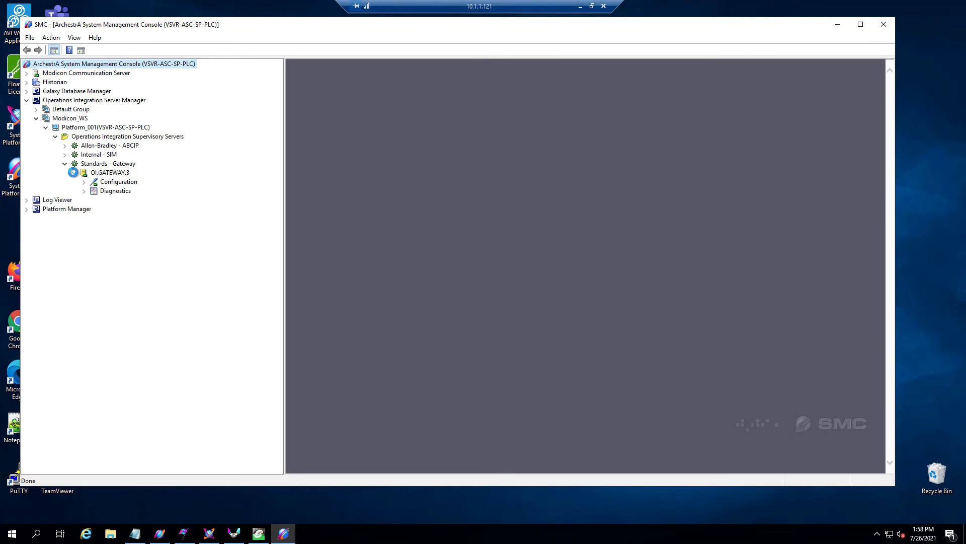
left_click(83, 182)
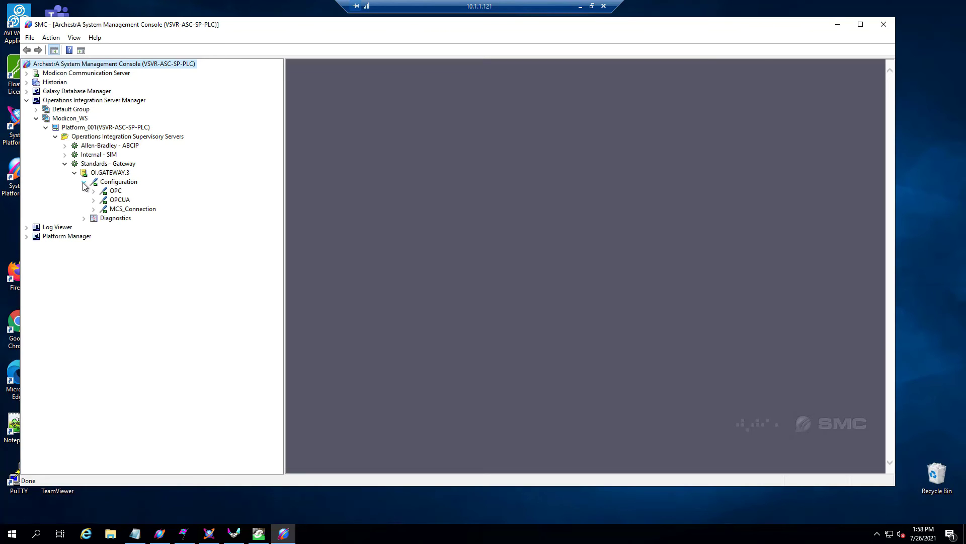
left_click(94, 210)
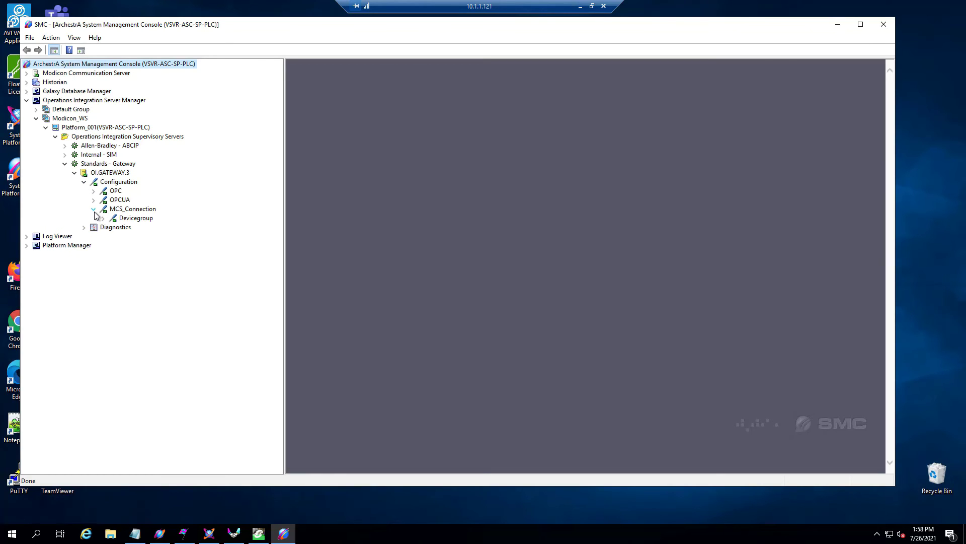
Open MCS_Connection's OPC UA parameters for ModiconCommunicationServer, test the connection, and save it
left_click(132, 210)
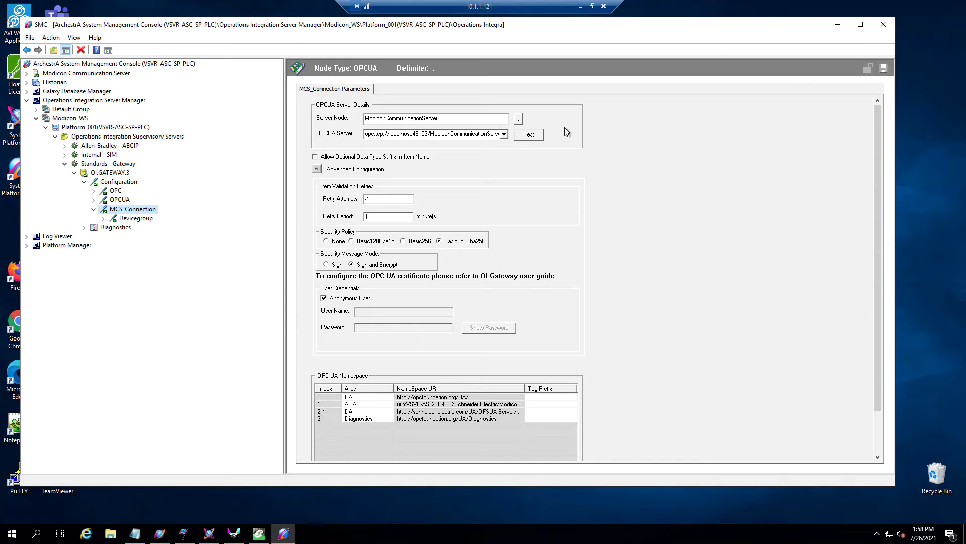
left_click(524, 135)
left_click(884, 69)
From the Devicegroup parameters, browse the Modicon Communication Server down to its DA folder
left_click(123, 220)
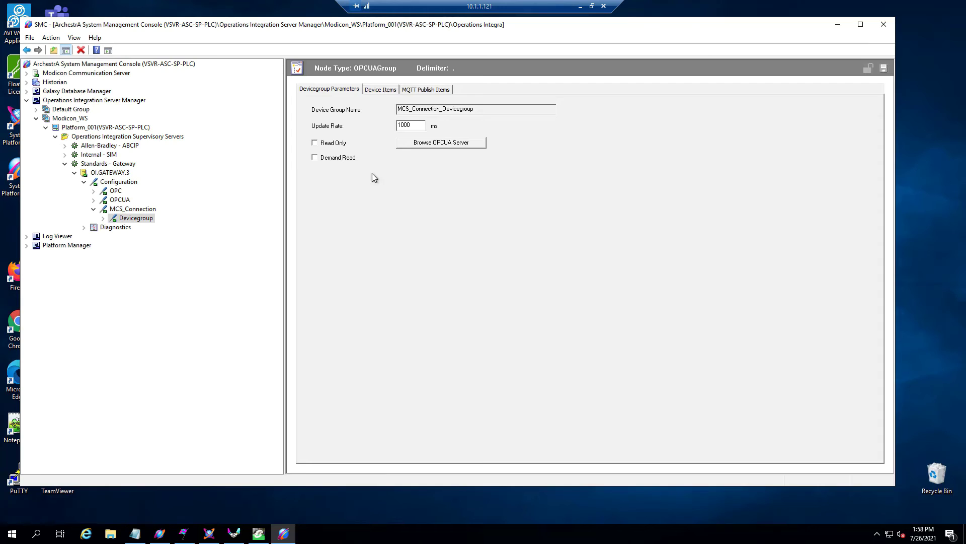
left_click_drag(482, 108, 397, 109)
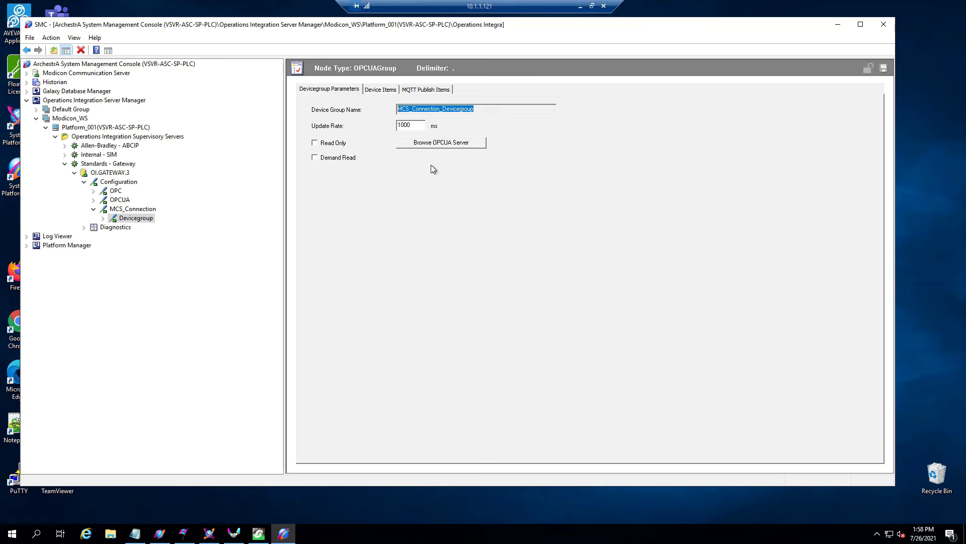
left_click(454, 144)
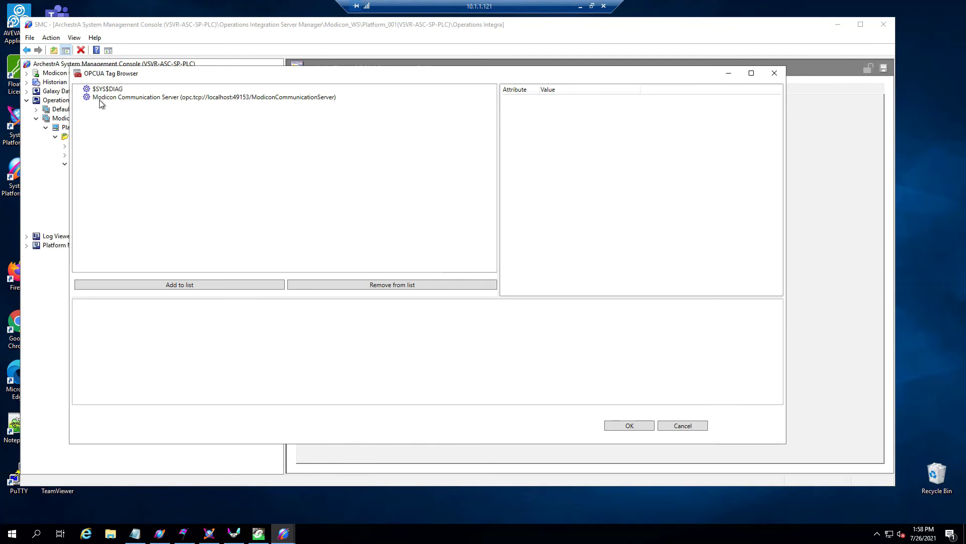
left_click(80, 97)
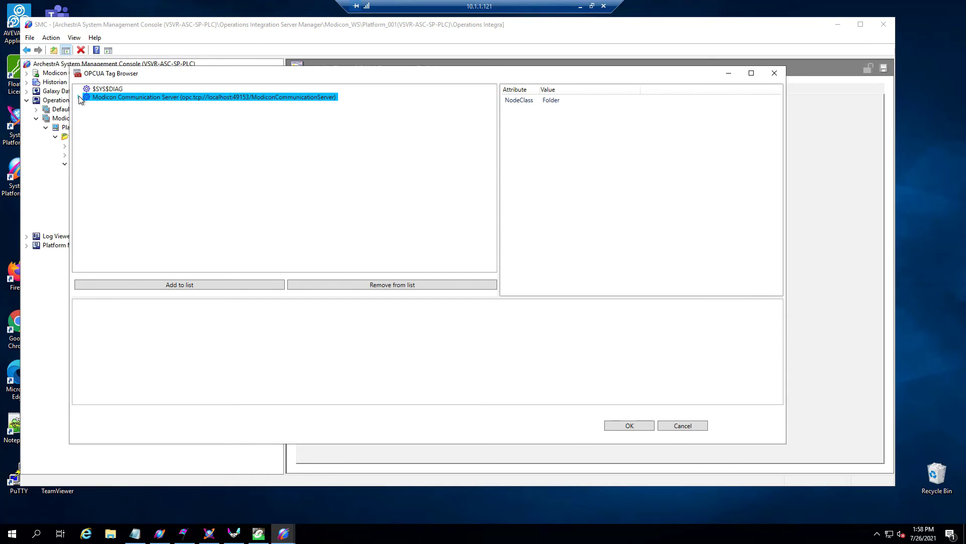
left_click(78, 96)
left_click(90, 115)
left_click(88, 113)
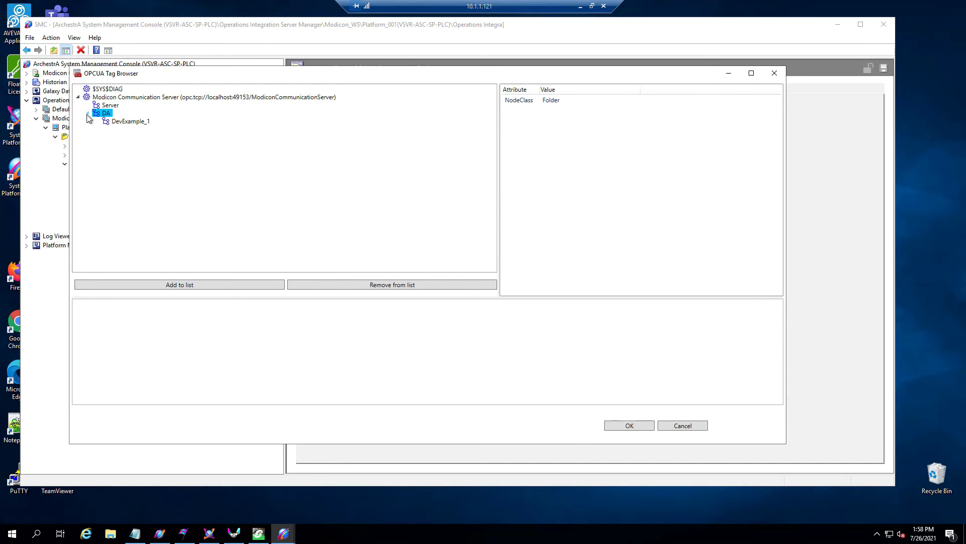
Add the DevExample_1 tags DIGITAL1 and DIGITAL2 to the device group and confirm
double_click(112, 122)
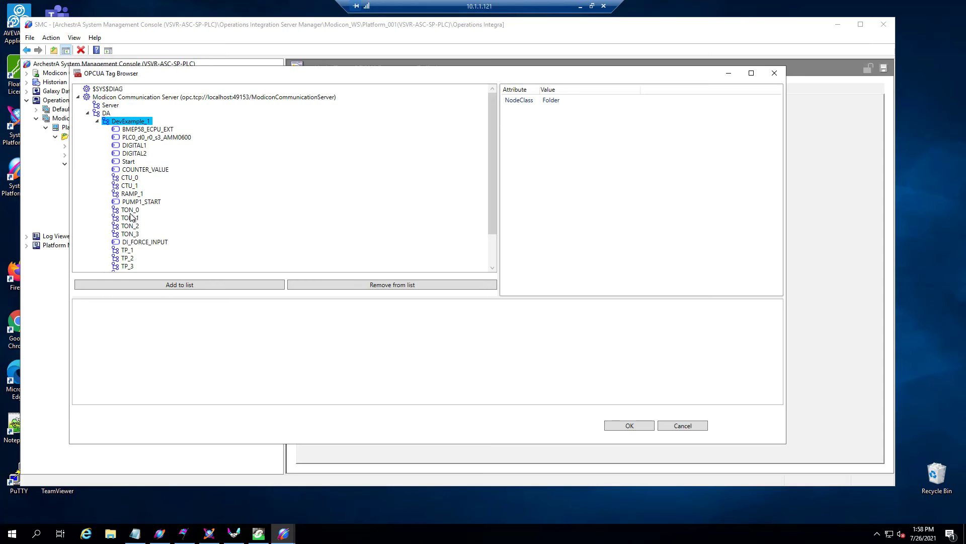
left_click(135, 146)
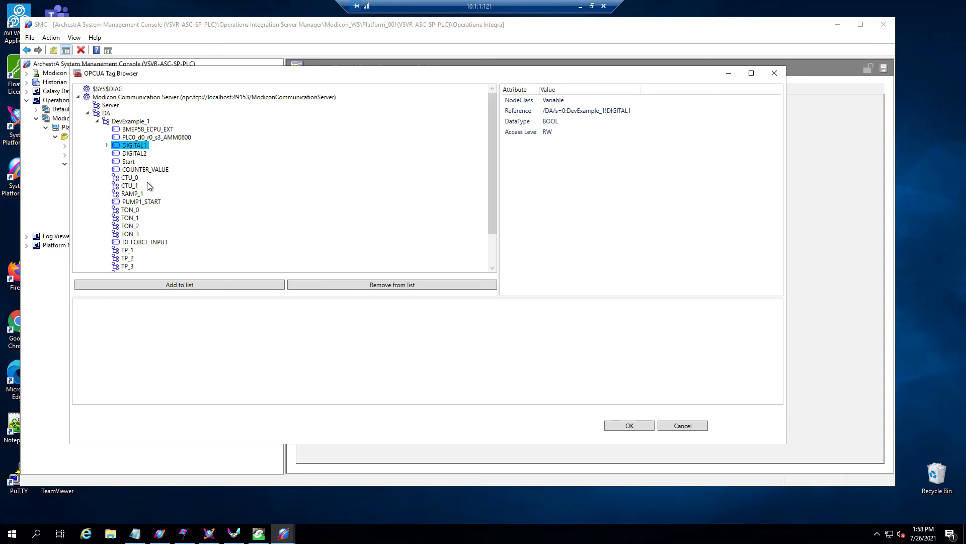
left_click(142, 155)
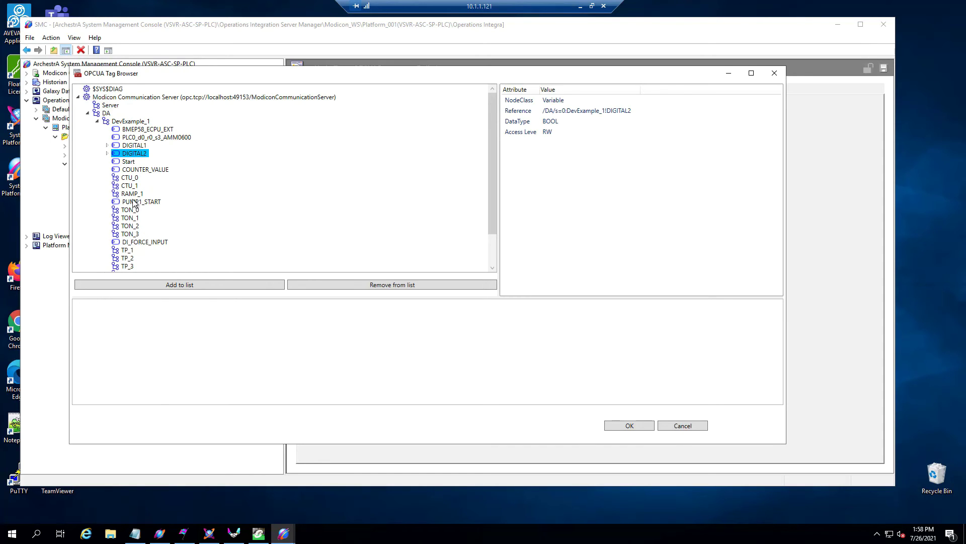
left_click(179, 285)
left_click(629, 425)
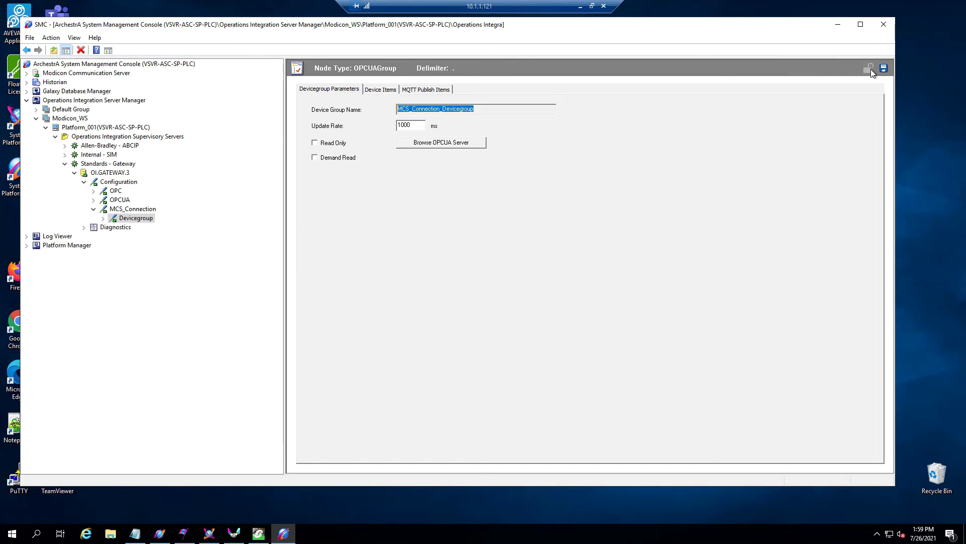
Save the Devicegroup, then view DDESLPlugIn's live tag values under Diagnostics > Client Groups
left_click(884, 68)
left_click(84, 227)
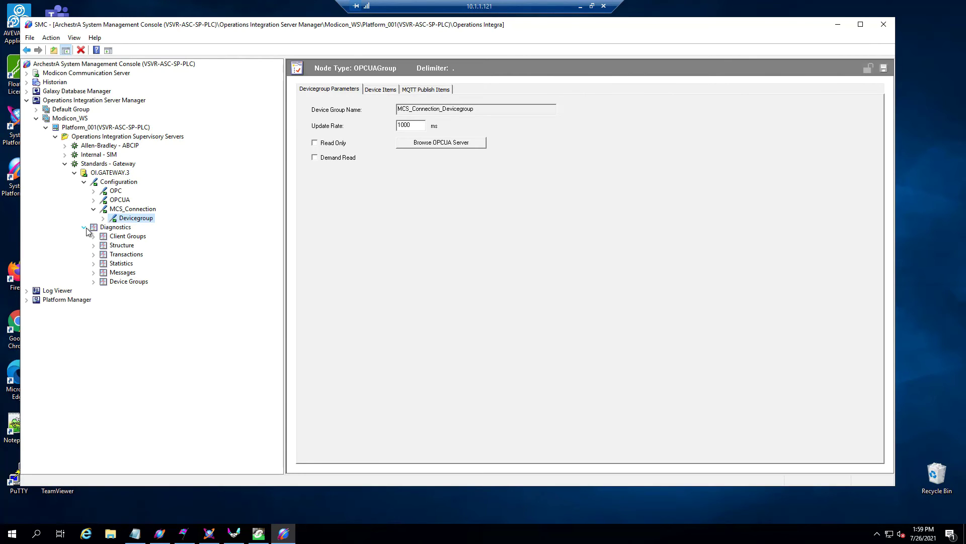
left_click(94, 236)
left_click(117, 255)
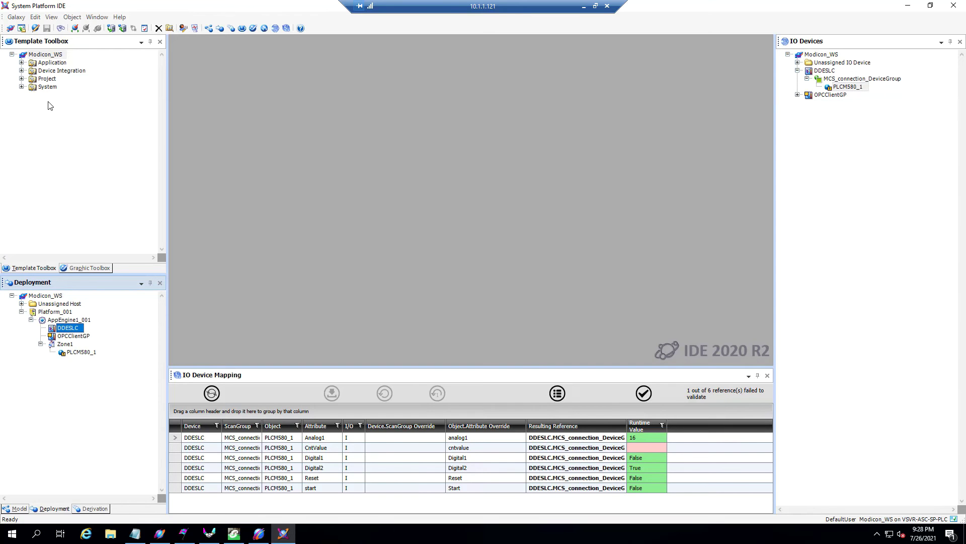
Expand Project and Device Integration templates, select $DDESuiteLinkClient, then select the deployed DDESLC object
left_click(21, 79)
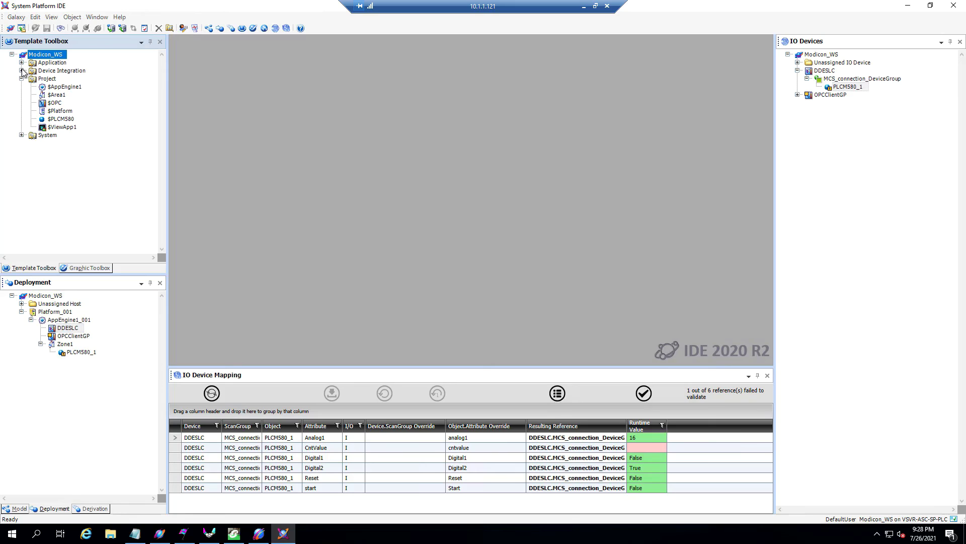
left_click(21, 70)
left_click(74, 80)
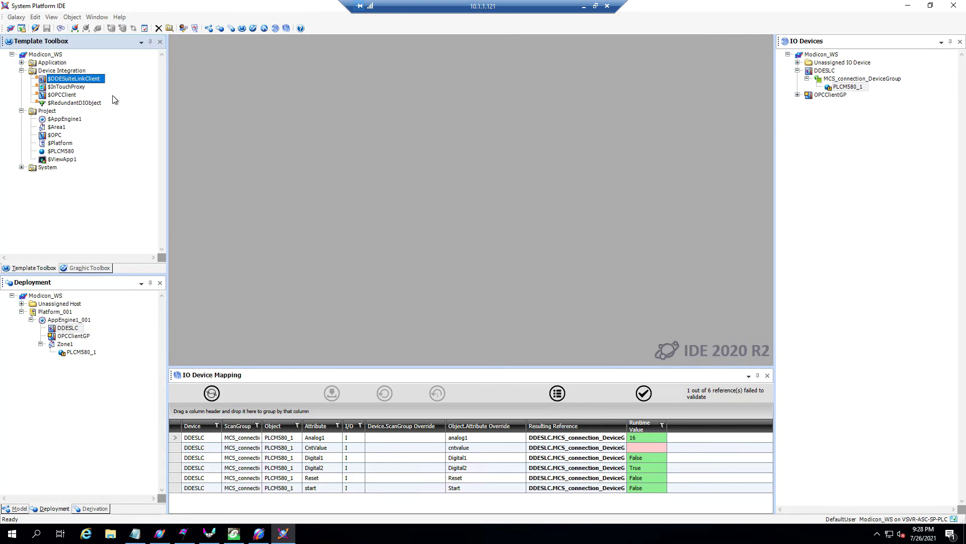
left_click(71, 328)
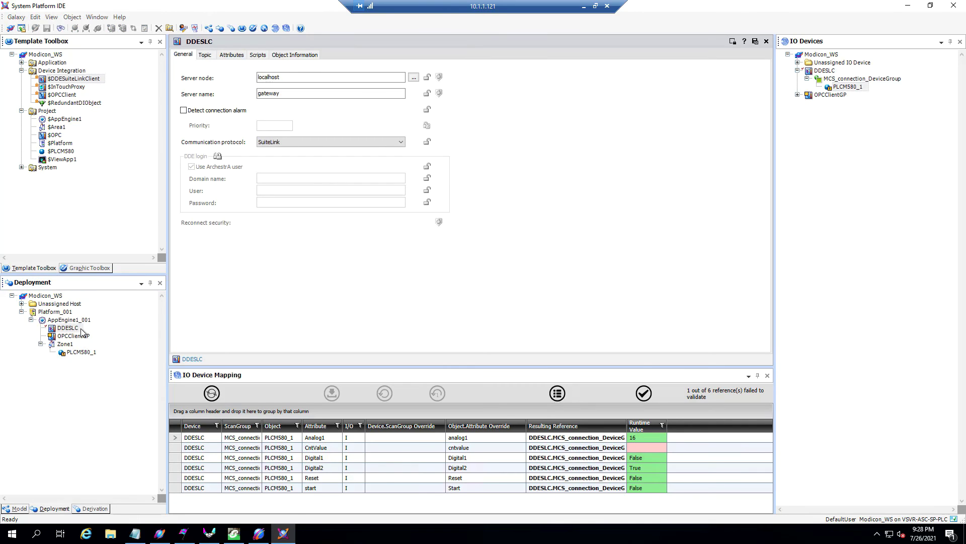
Confirm DDESLC uses localhost, gateway and SuiteLink, review its topics, then refresh and validate PLCM580_1's IO mapping
double_click(270, 77)
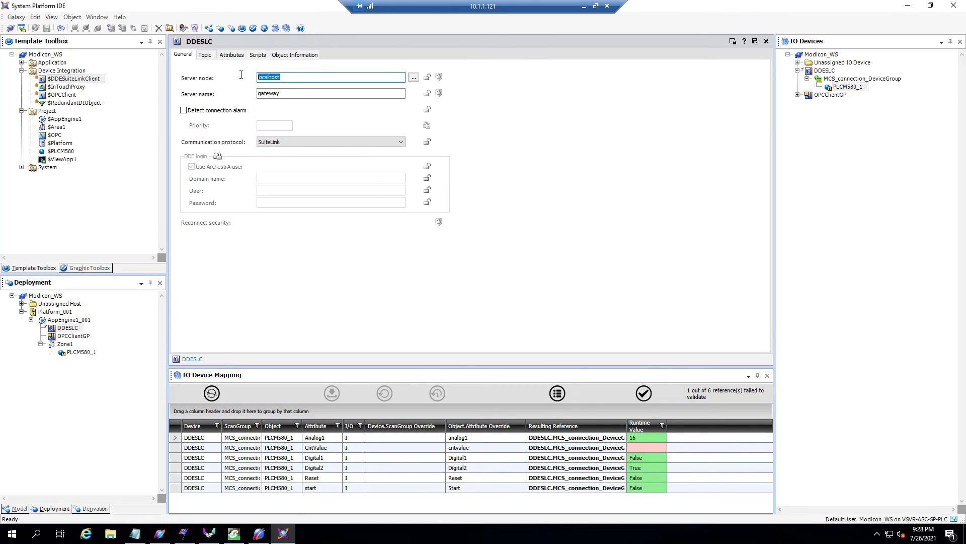
left_click(311, 143)
left_click(311, 143)
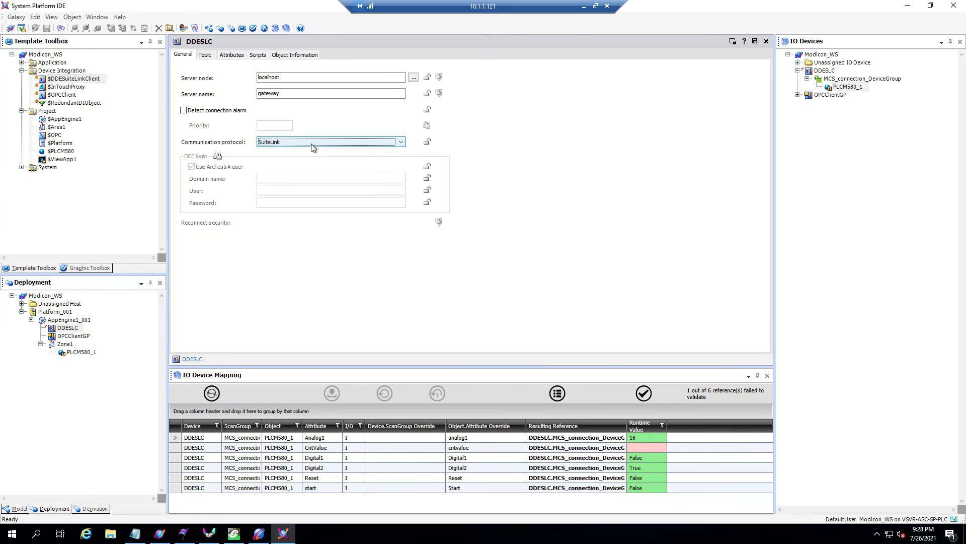
left_click(205, 57)
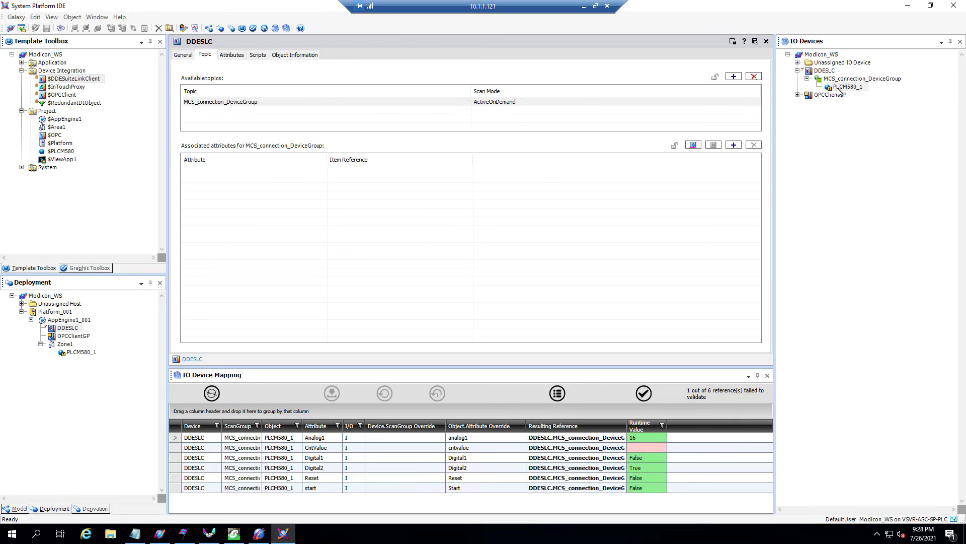
left_click(862, 89)
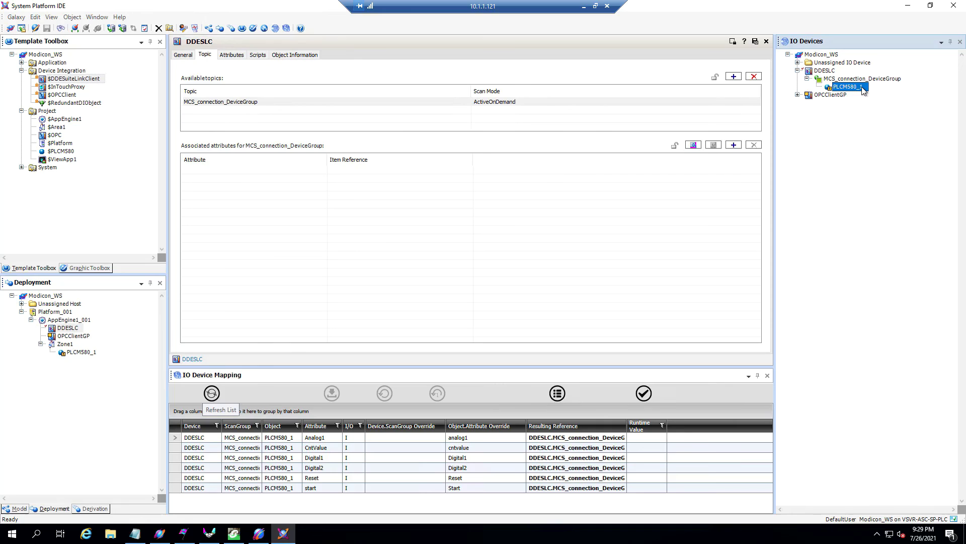
left_click(644, 394)
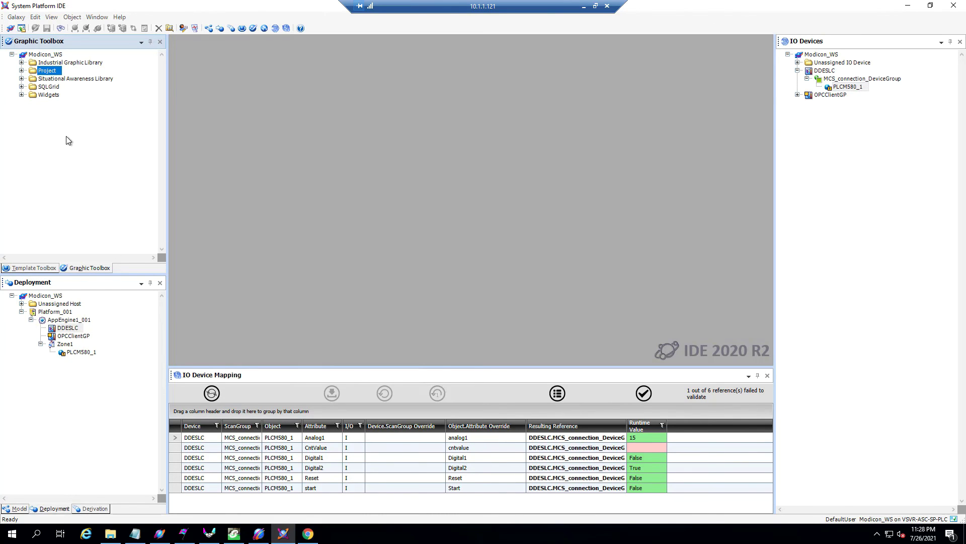
Open the Symbol1 graphic from the Project graphics folder for editing
left_click(21, 71)
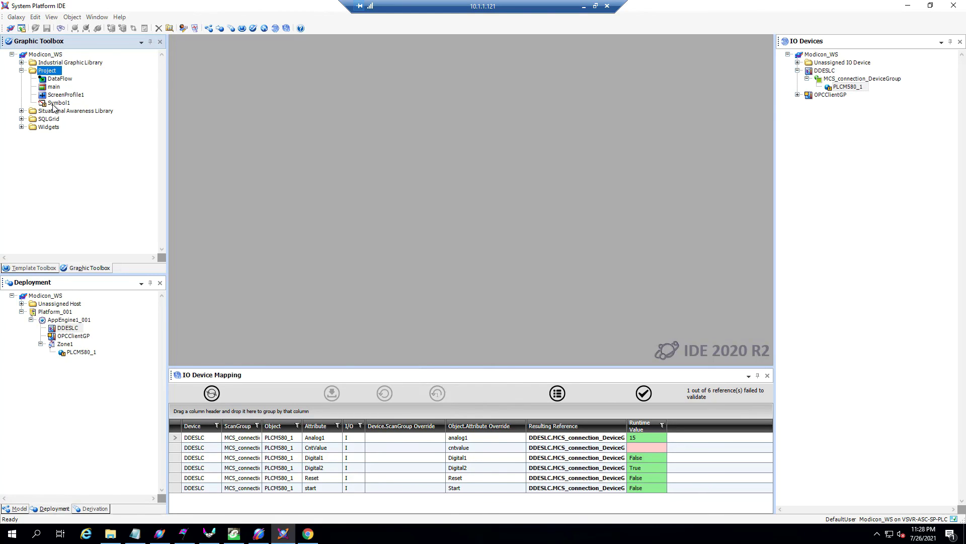
mouse_move(54, 107)
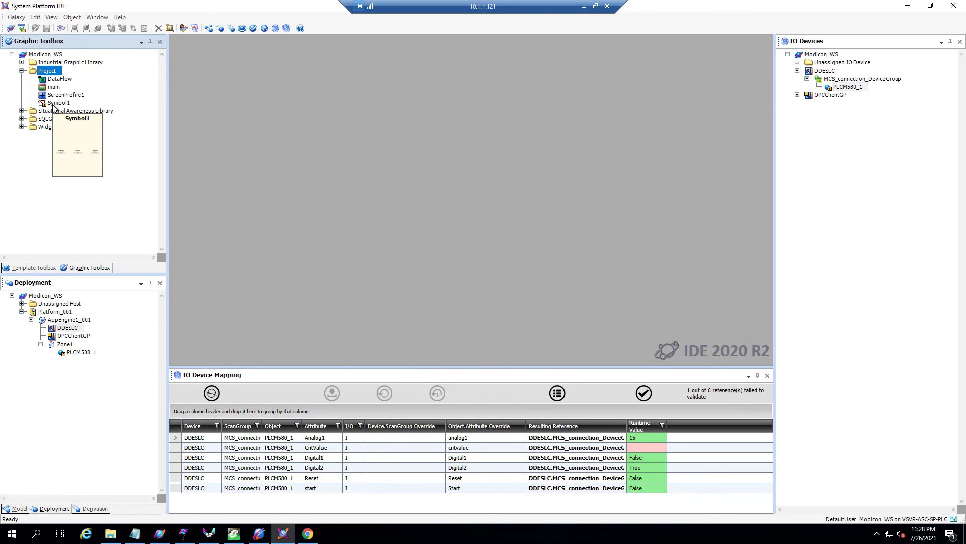
left_click(54, 106)
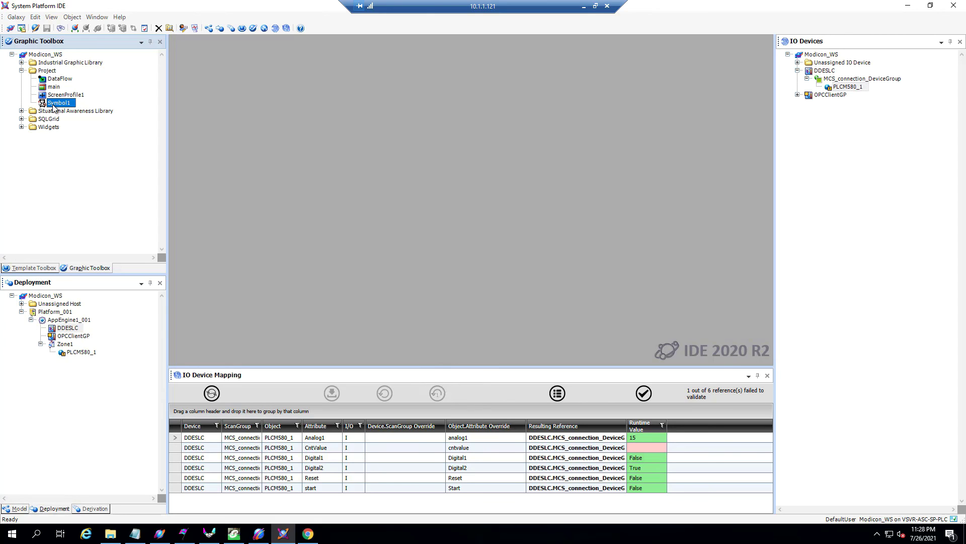
double_click(53, 107)
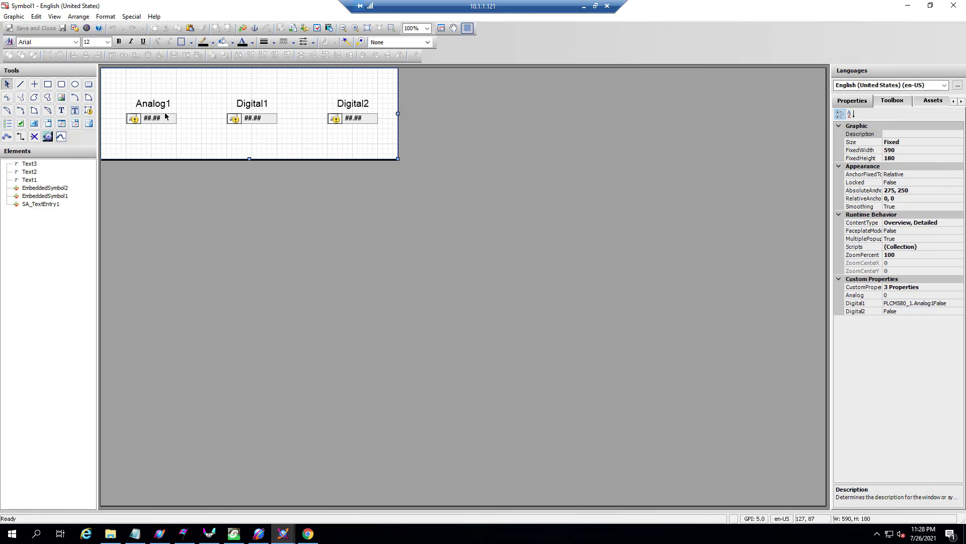
Set the Analog1 and Digital1 fields' PV custom properties to PLCM580_1.Analog1 and PLCM580_1.Digital1
left_click(167, 121)
right_click(168, 121)
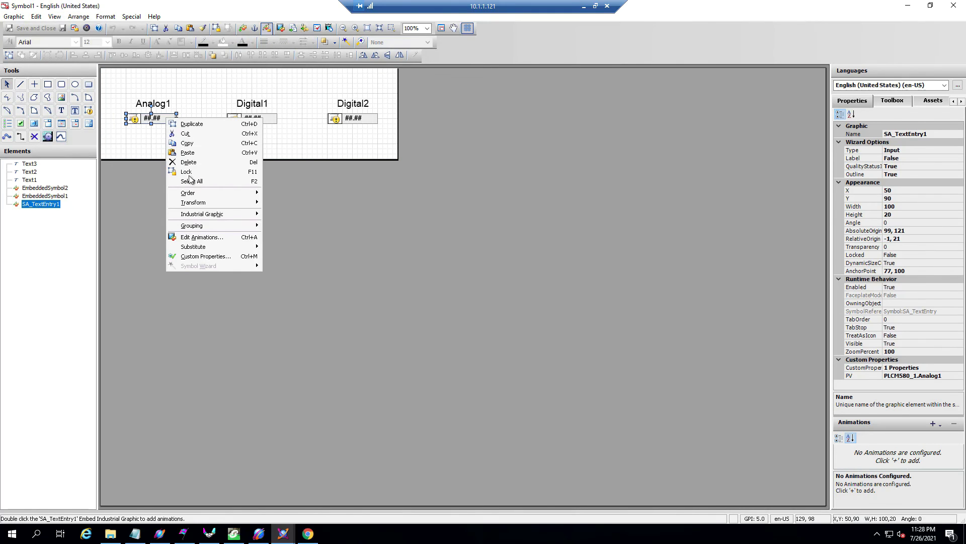
left_click(216, 255)
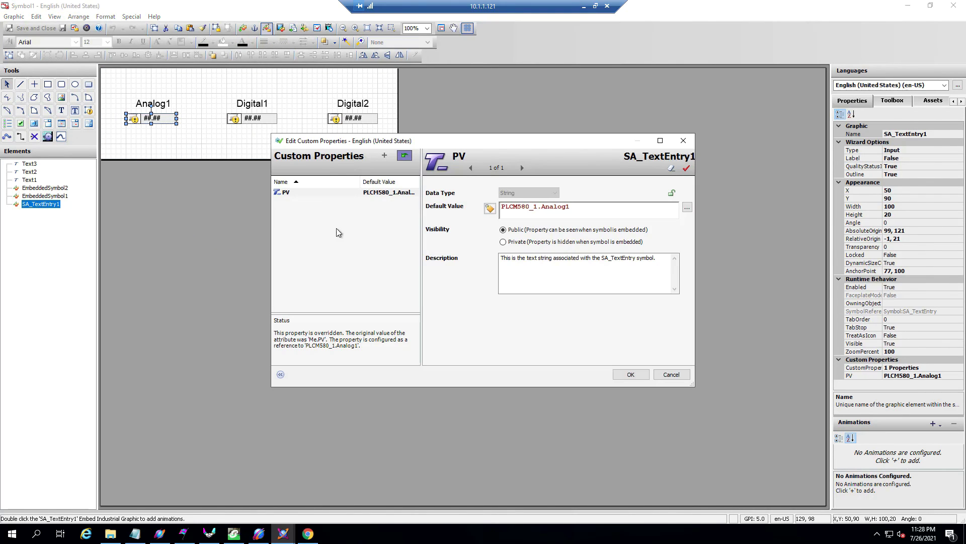
left_click(572, 207)
left_click_drag(573, 207, 498, 209)
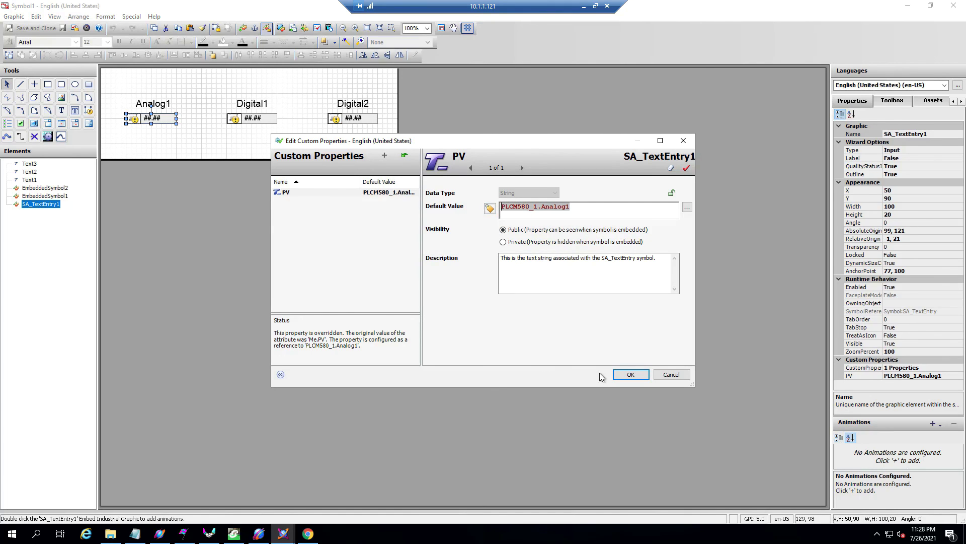
left_click(623, 380)
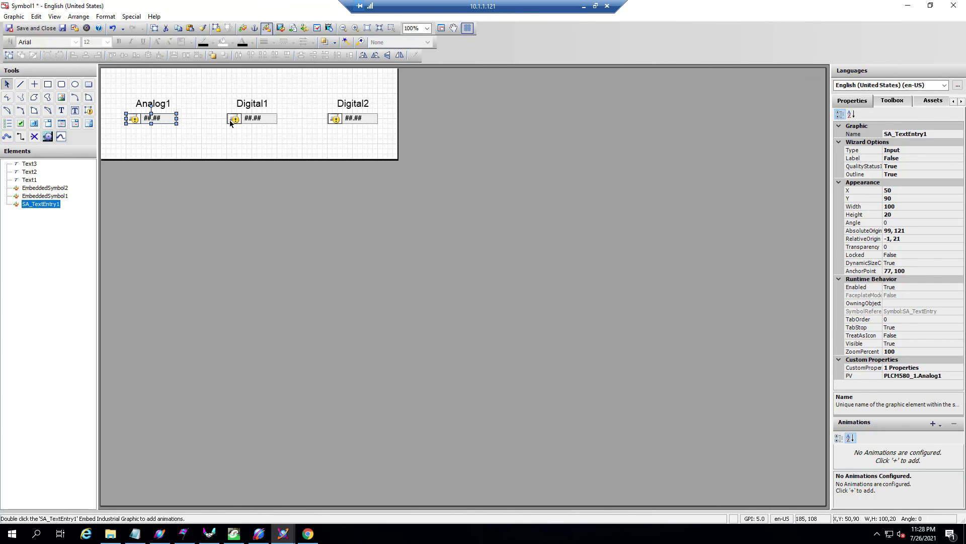
right_click(248, 118)
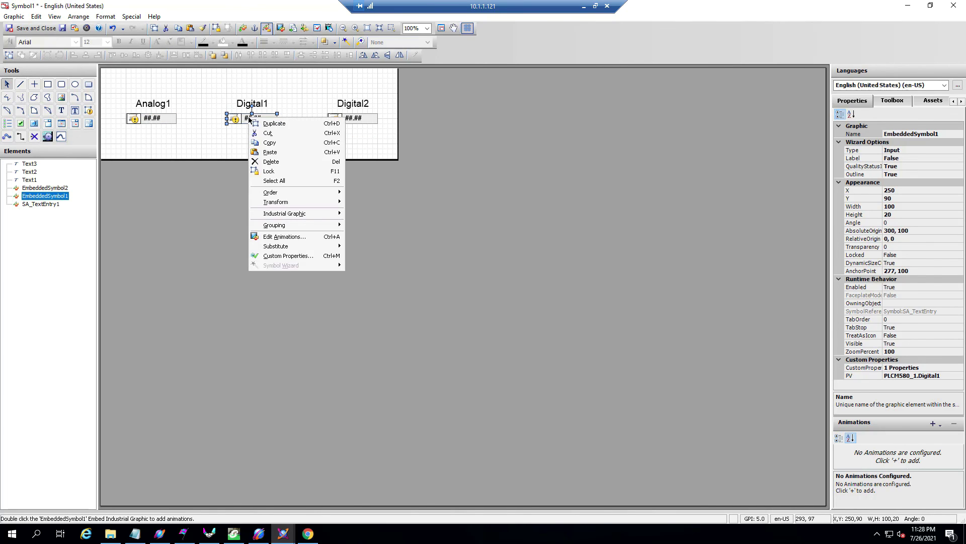
left_click(287, 257)
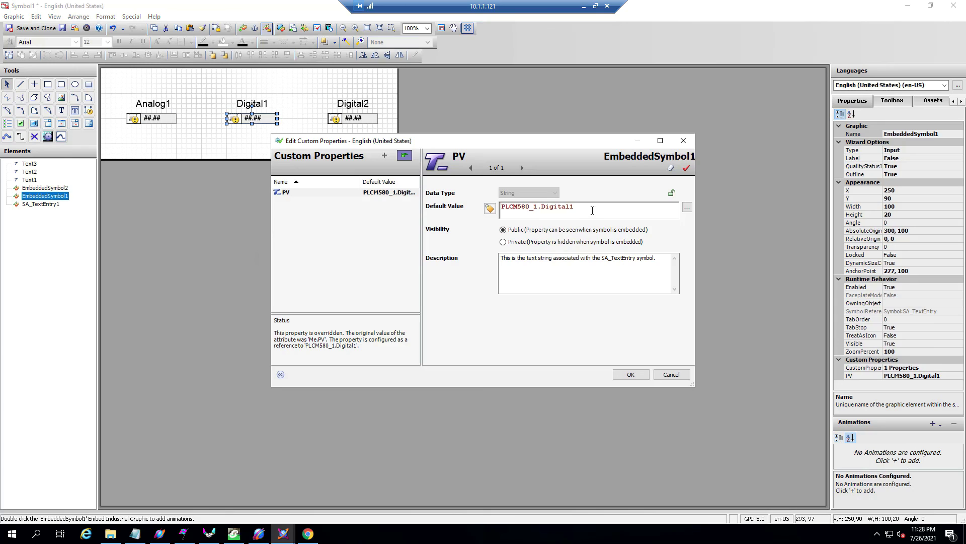
double_click(514, 206)
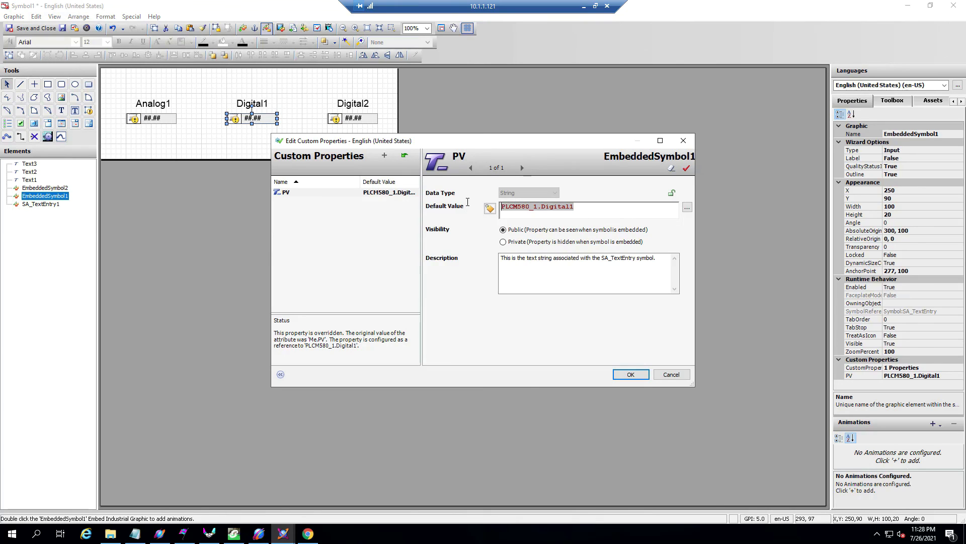
left_click(629, 374)
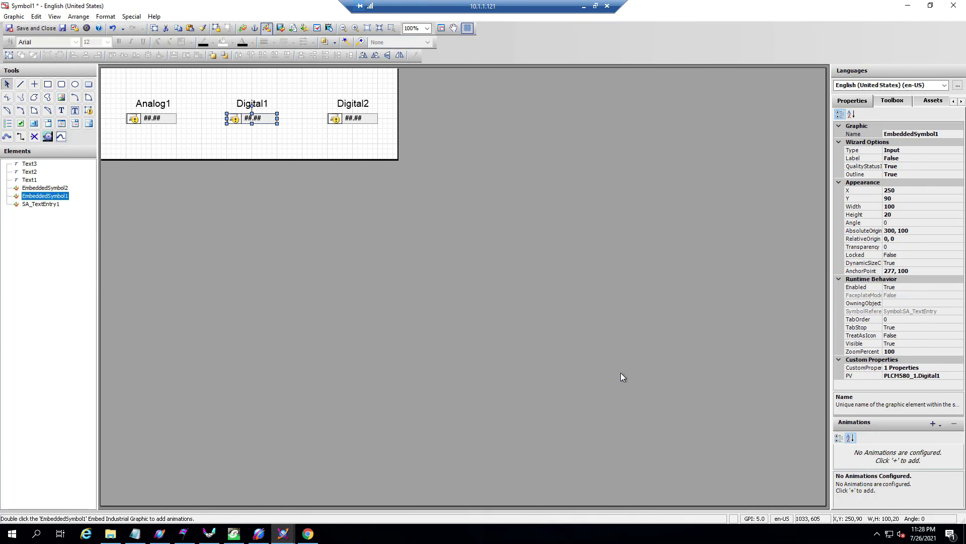
Save and close Symbol1 despite the unresolved reference warning, and check it in
left_click(21, 31)
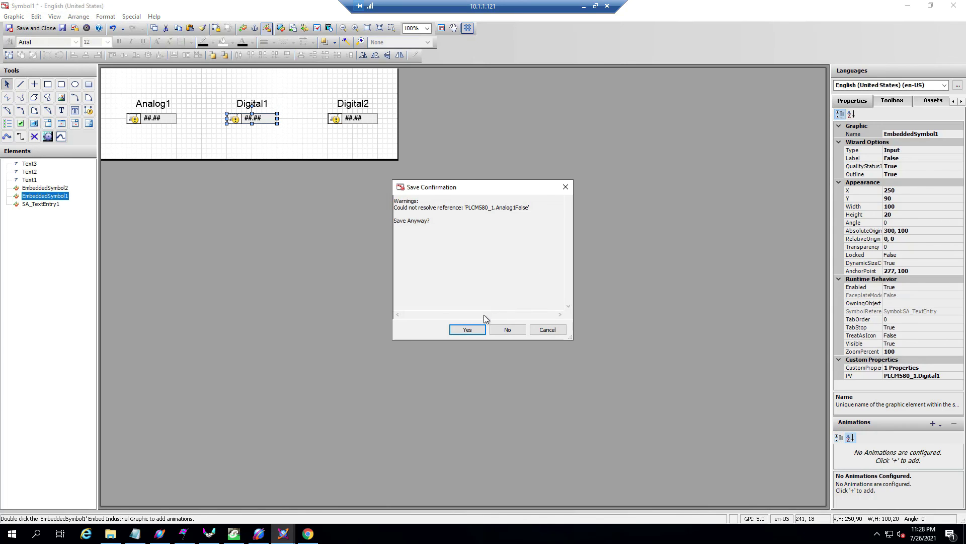
left_click(467, 330)
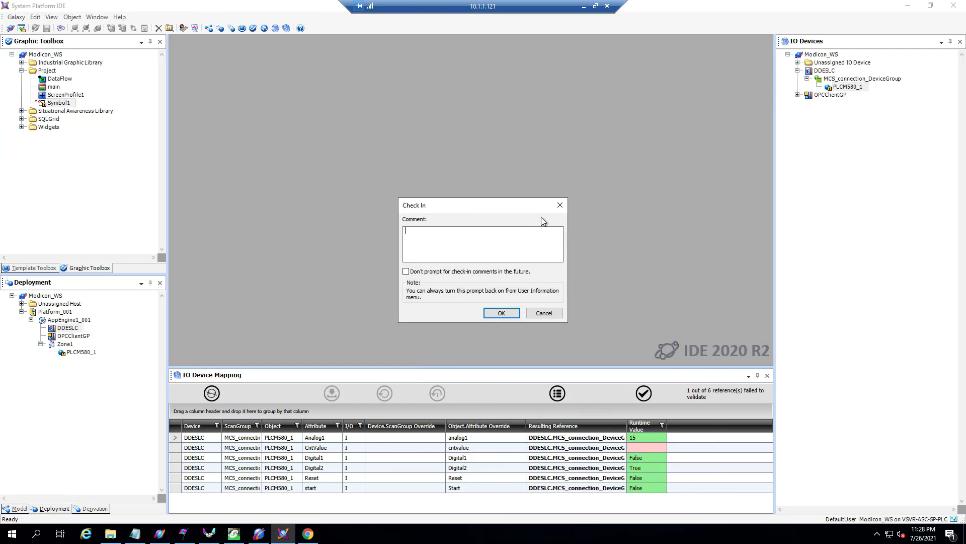
left_click(501, 313)
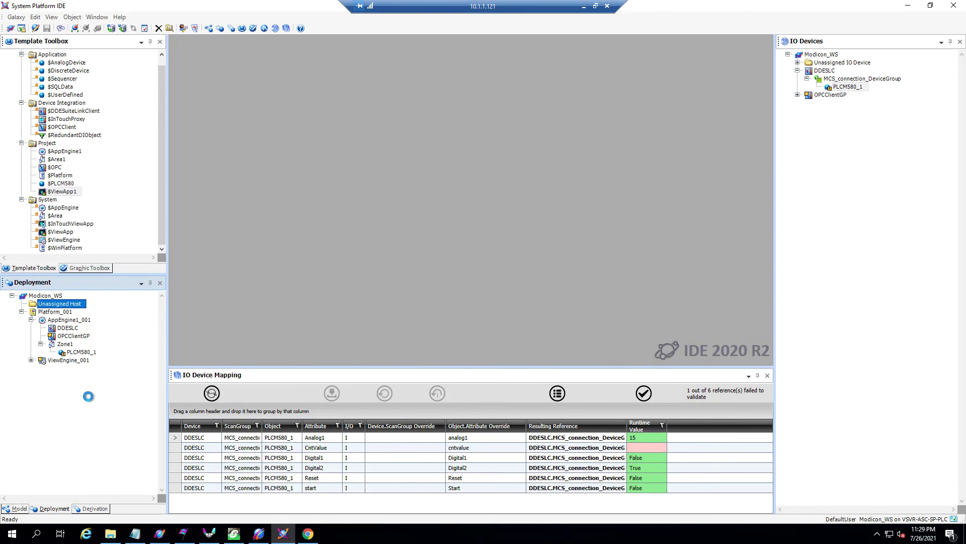
Deploy ViewEngine_001 with its ViewApp1_001
right_click(60, 360)
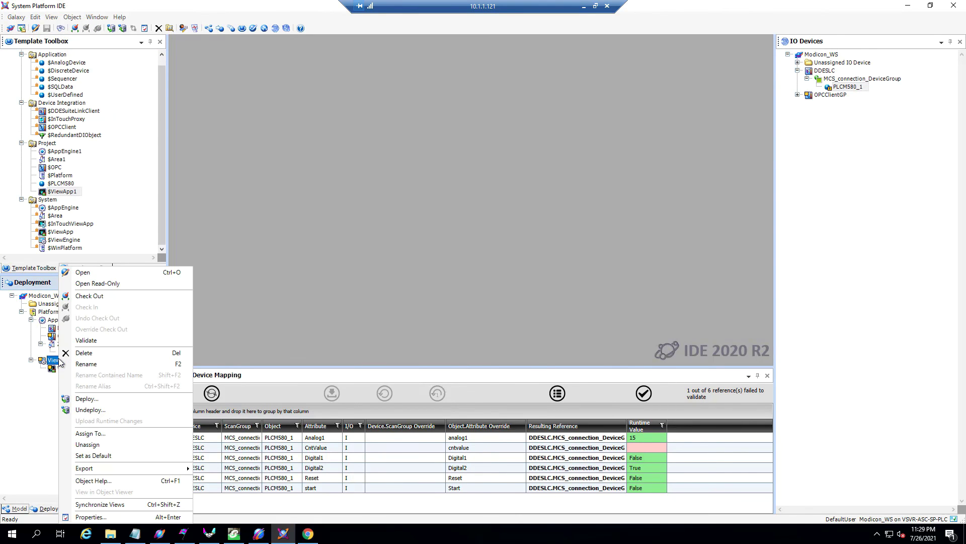
left_click(96, 407)
left_click(540, 335)
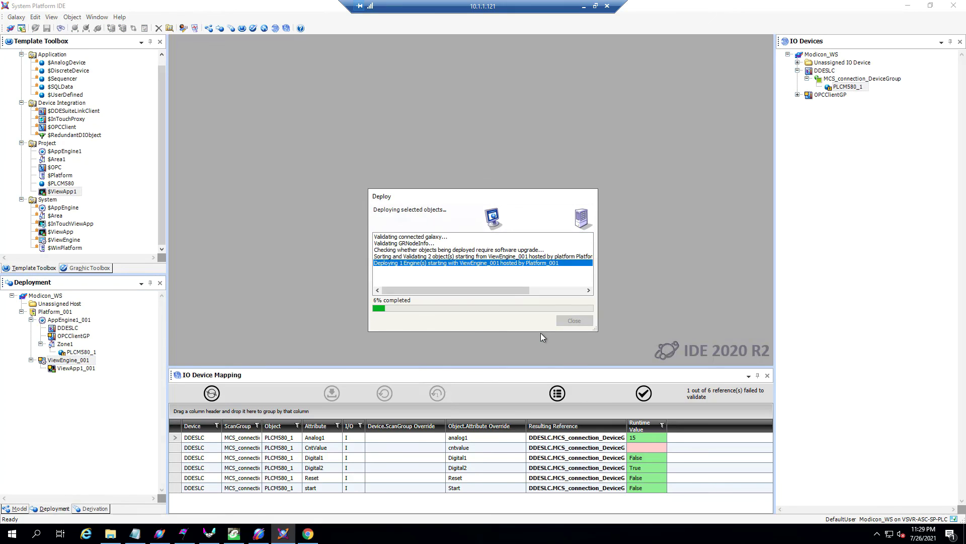
Minimize the IDE, start AVEVA OMI Application Manager, and launch VIEWAPP1_001
left_click(908, 6)
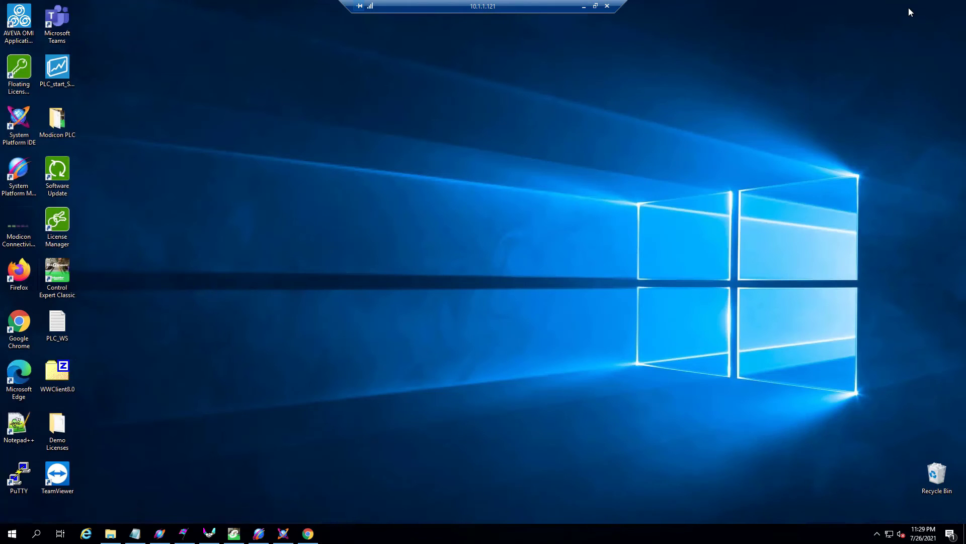
left_click(18, 29)
double_click(37, 23)
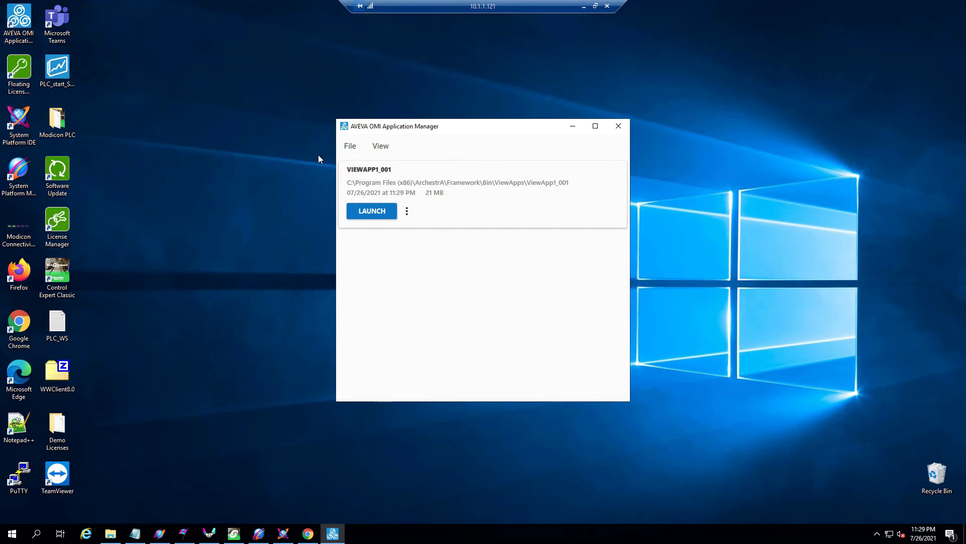
left_click(371, 214)
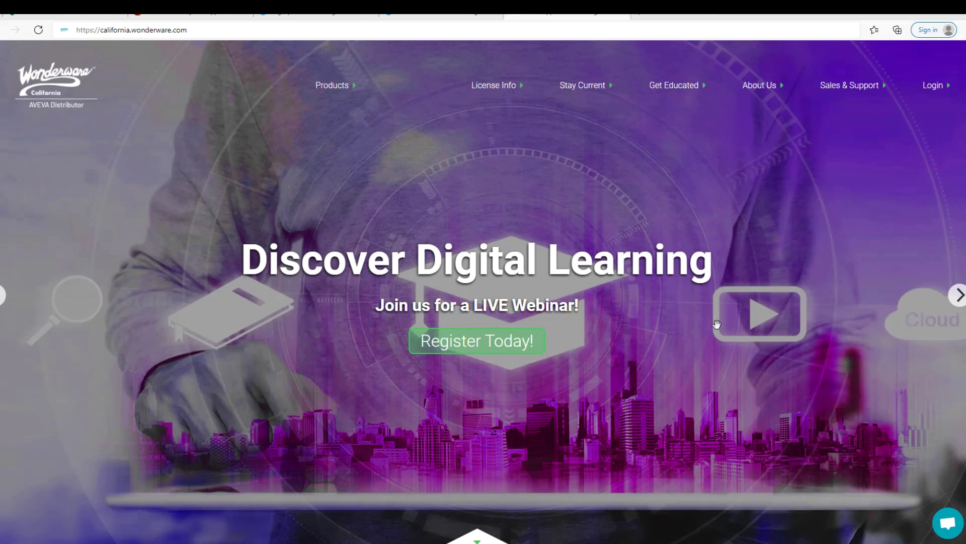
Go to Get Educated > View All on the Wonderware California site and scroll to Training
mouse_move(338, 86)
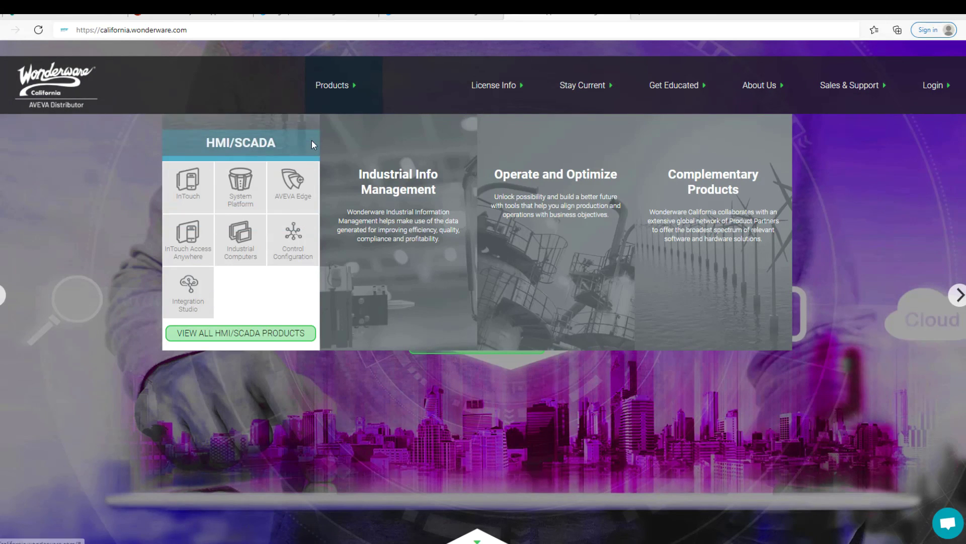
mouse_move(410, 125)
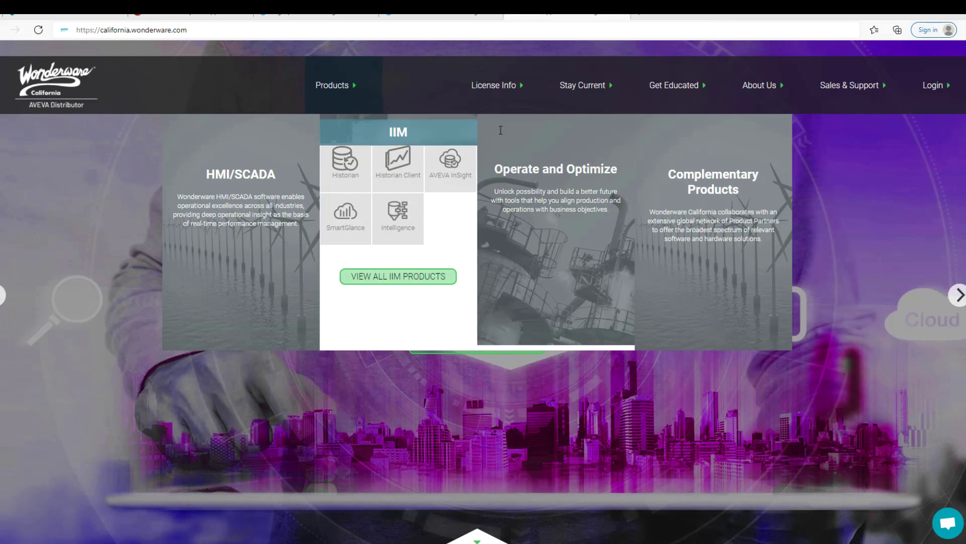
mouse_move(703, 116)
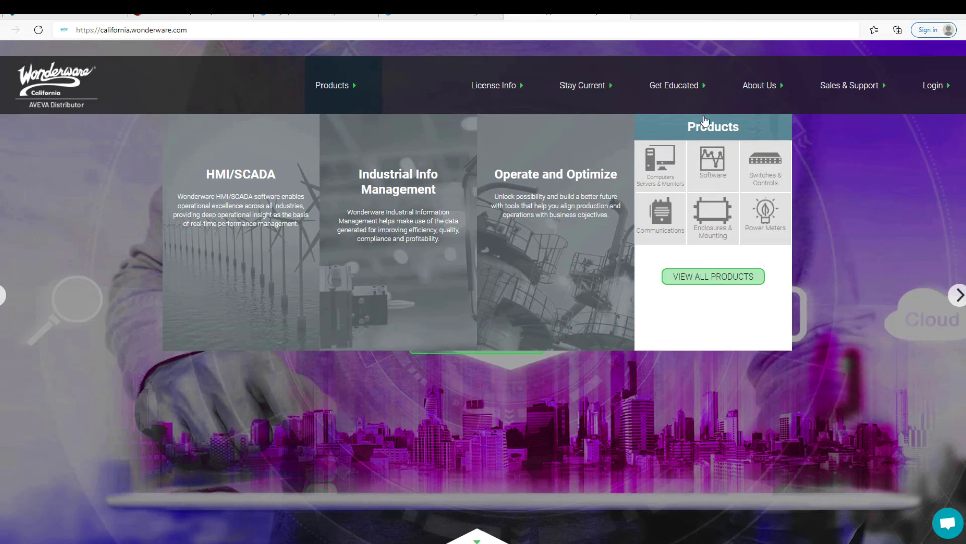
mouse_move(673, 95)
left_click(678, 128)
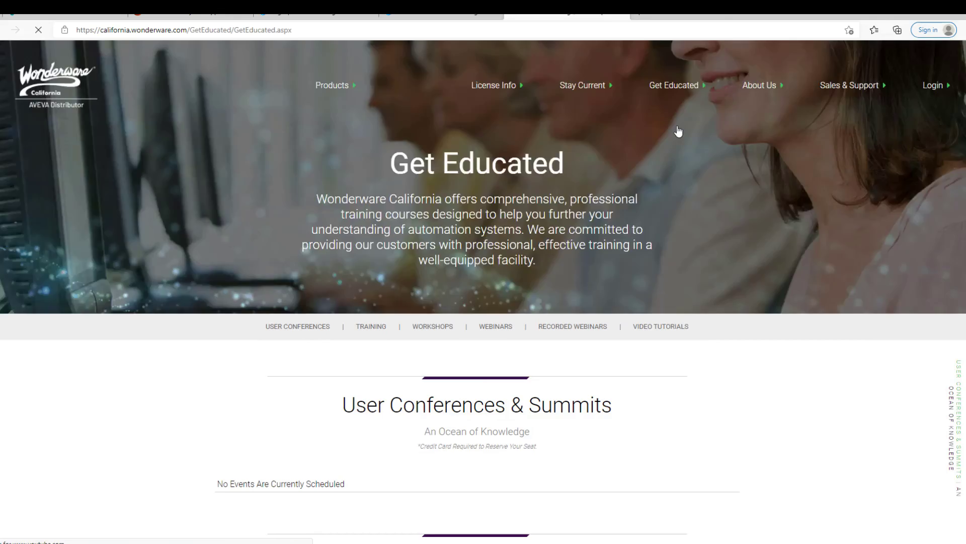
scroll(740, 425, "down", 3)
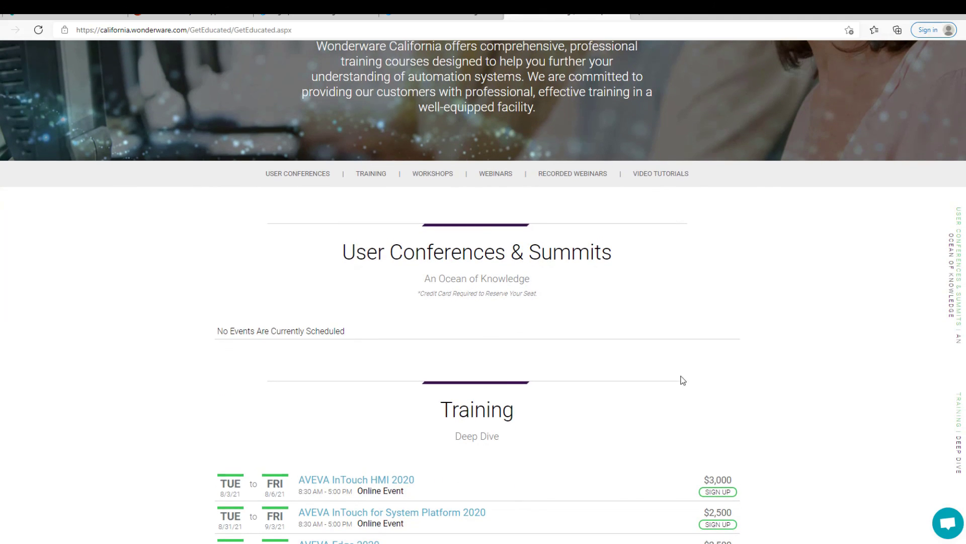
scroll(798, 379, "down", 6)
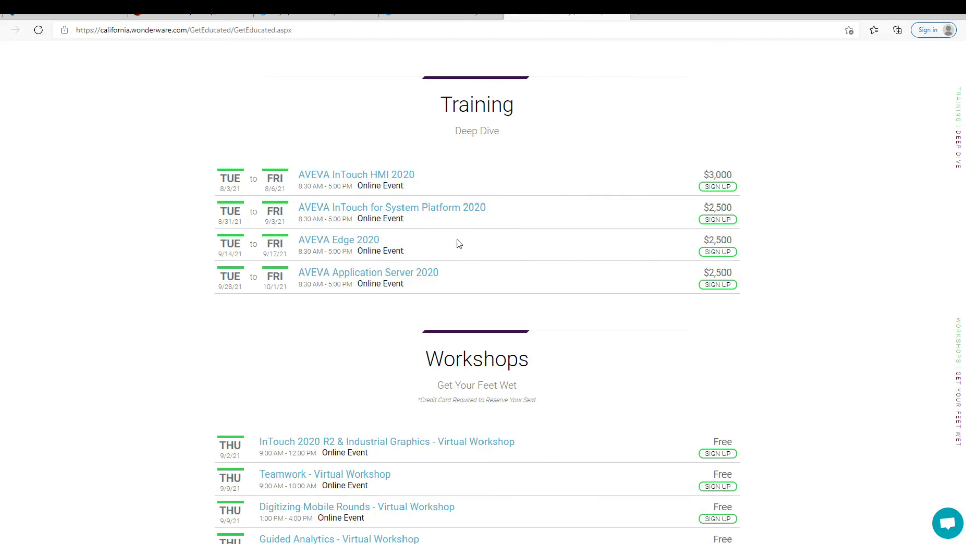